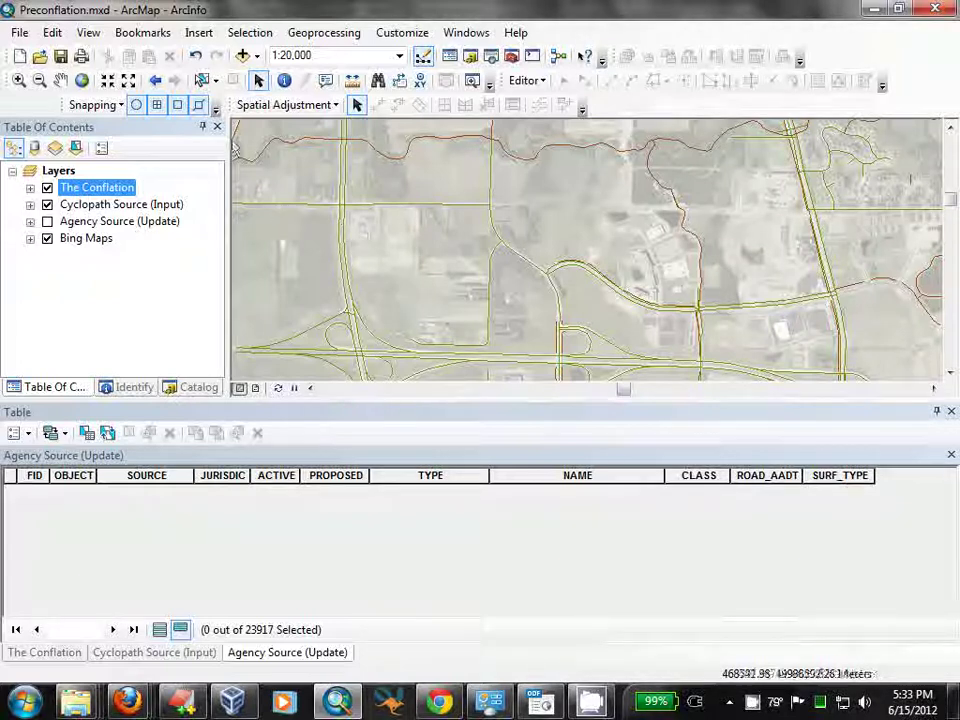
# Hide the Bing Maps and Cyclopath Source (Input) layers, leaving only The Conflation displayed.
pyautogui.click(47, 239)
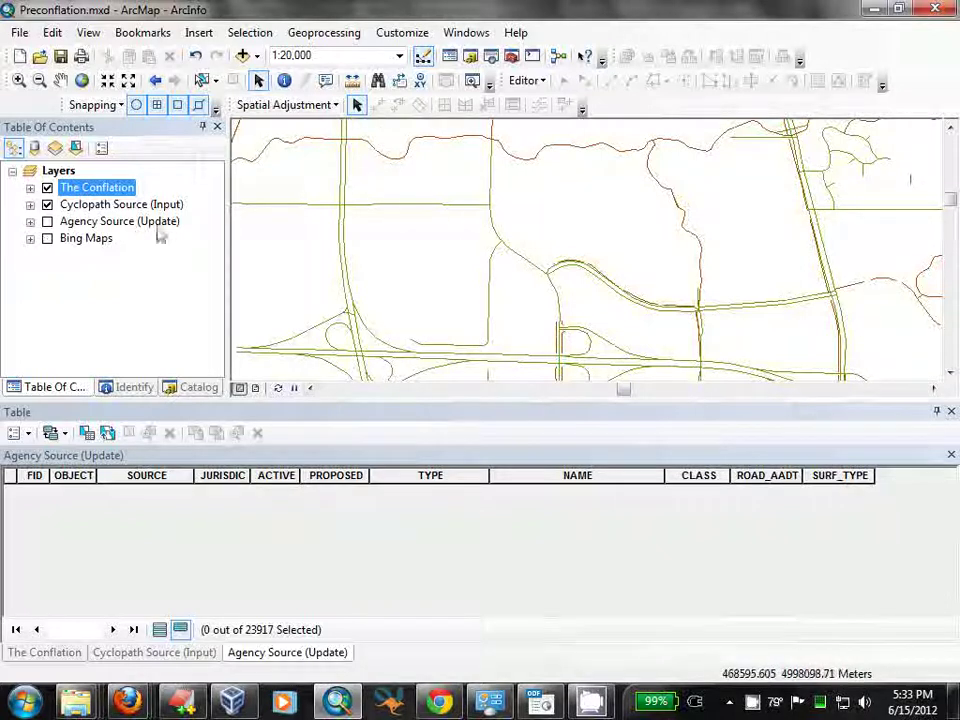
pyautogui.click(47, 204)
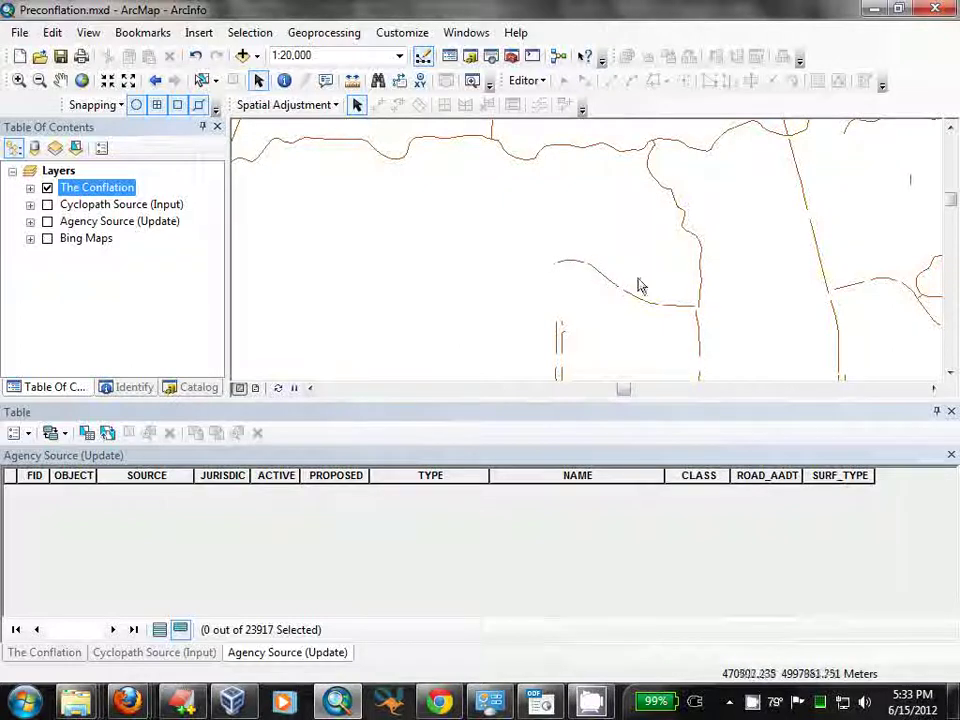
pyautogui.moveTo(525, 255); pyautogui.dragTo(703, 318)
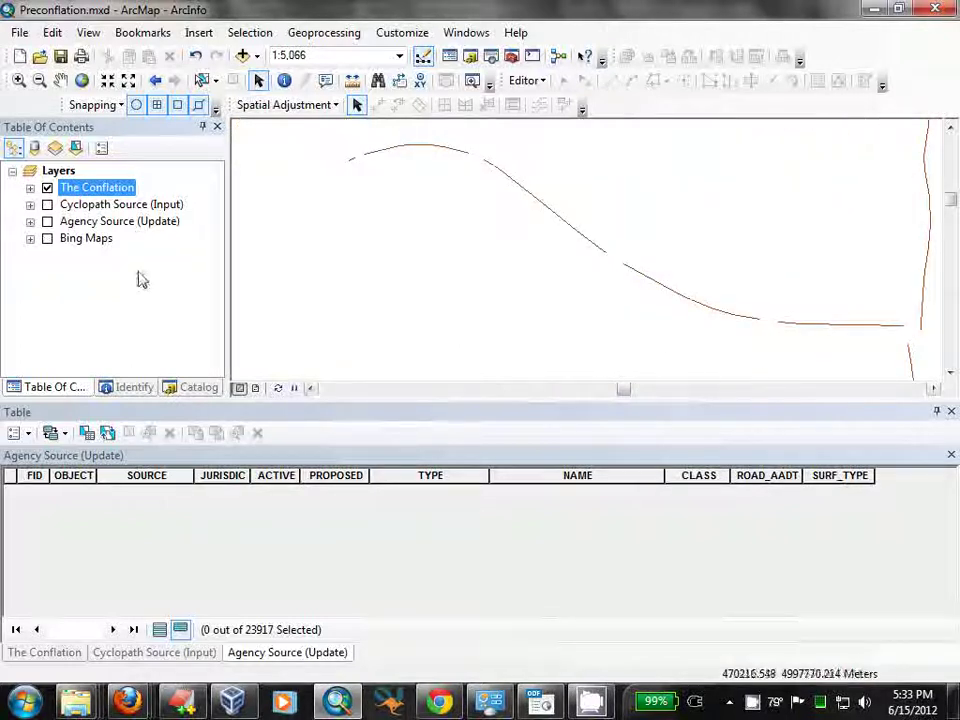
# Compare the curved trail's geometry in the Cyclopath Source (Input), Agency Source (Update) and The Conflation layers, ending with only The Conflation displayed.
pyautogui.click(47, 204)
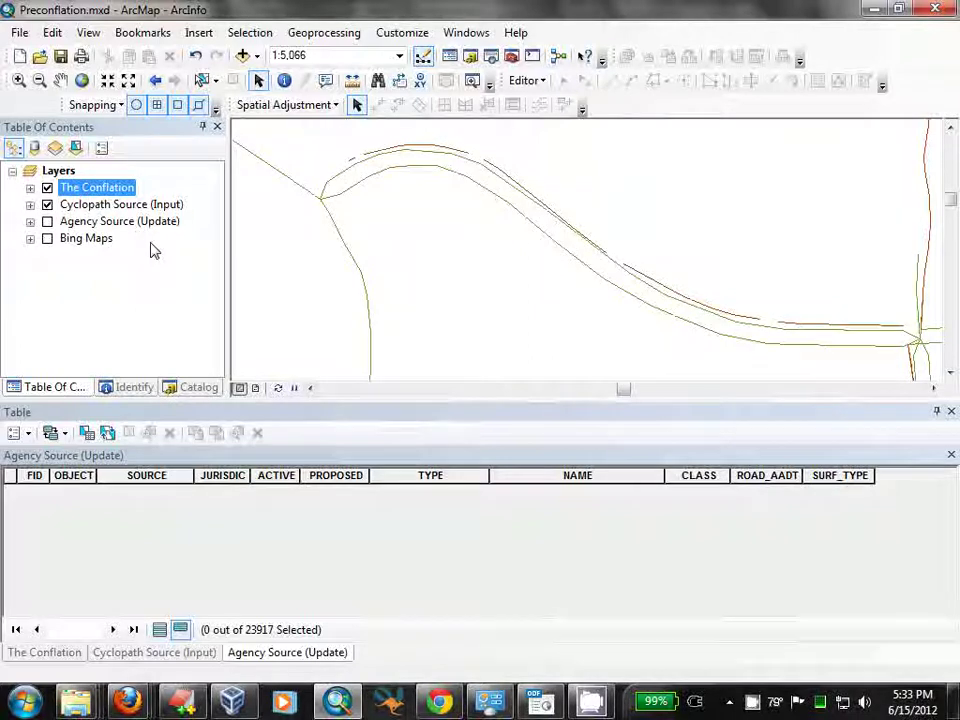
pyautogui.click(47, 188)
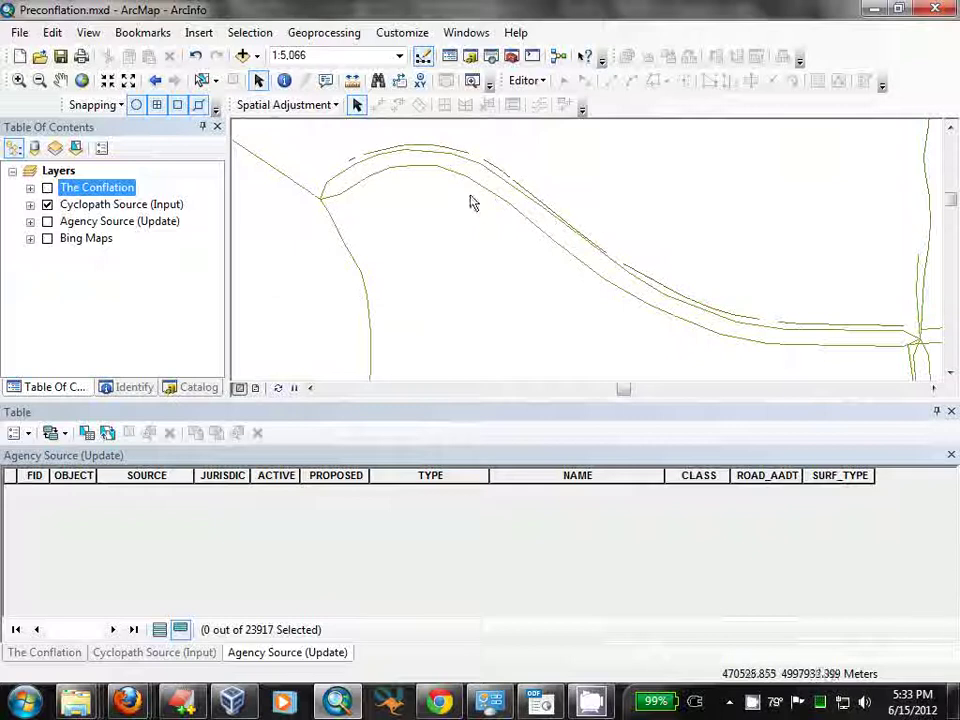
pyautogui.click(47, 204)
pyautogui.click(47, 221)
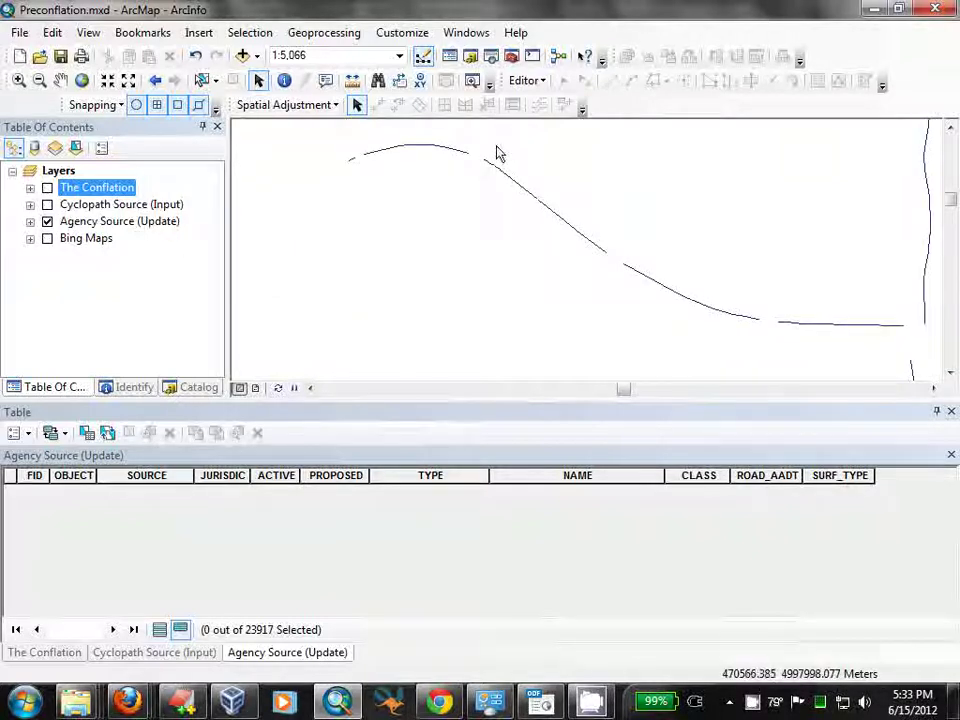
pyautogui.click(47, 221)
pyautogui.click(47, 187)
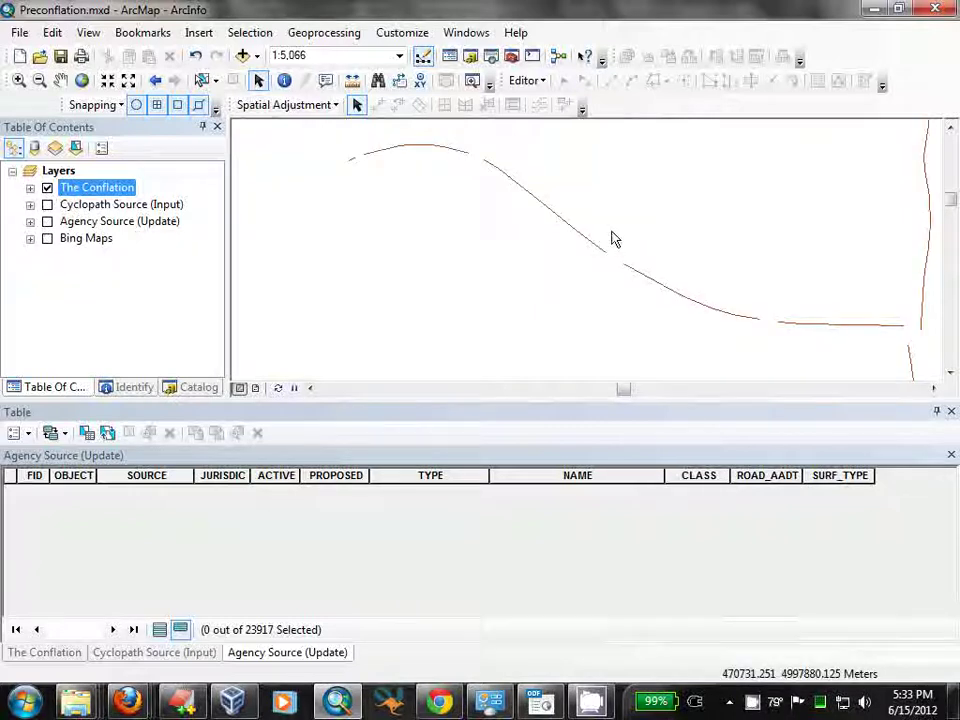
# Start an edit session on The Conflation layer and close the feature creation pane.
pyautogui.moveTo(313, 135); pyautogui.dragTo(527, 220)
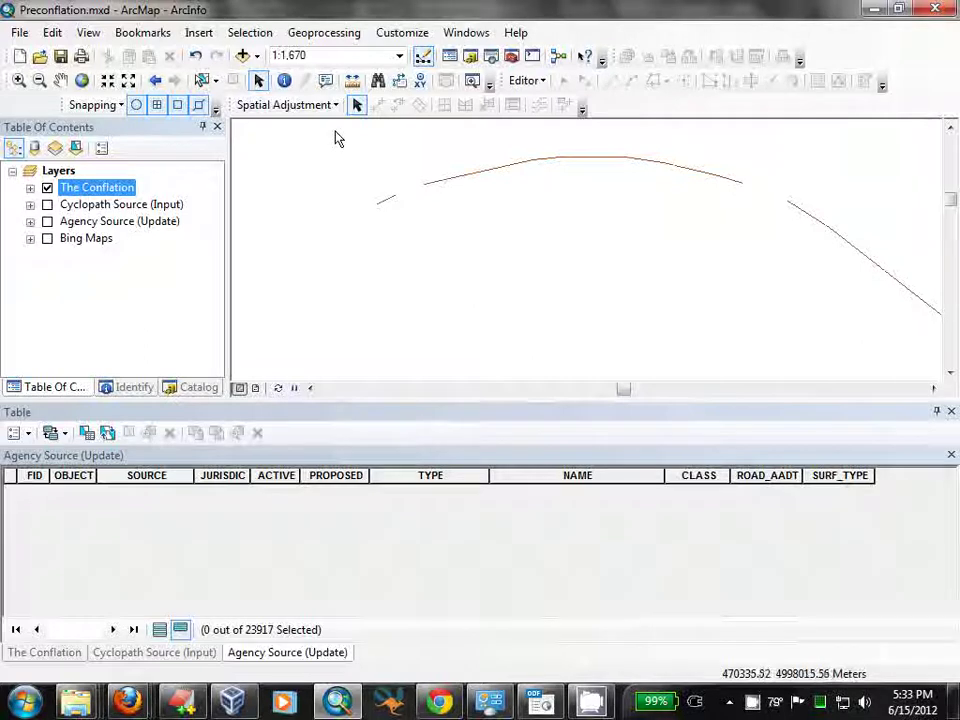
pyautogui.click(527, 80)
pyautogui.click(563, 100)
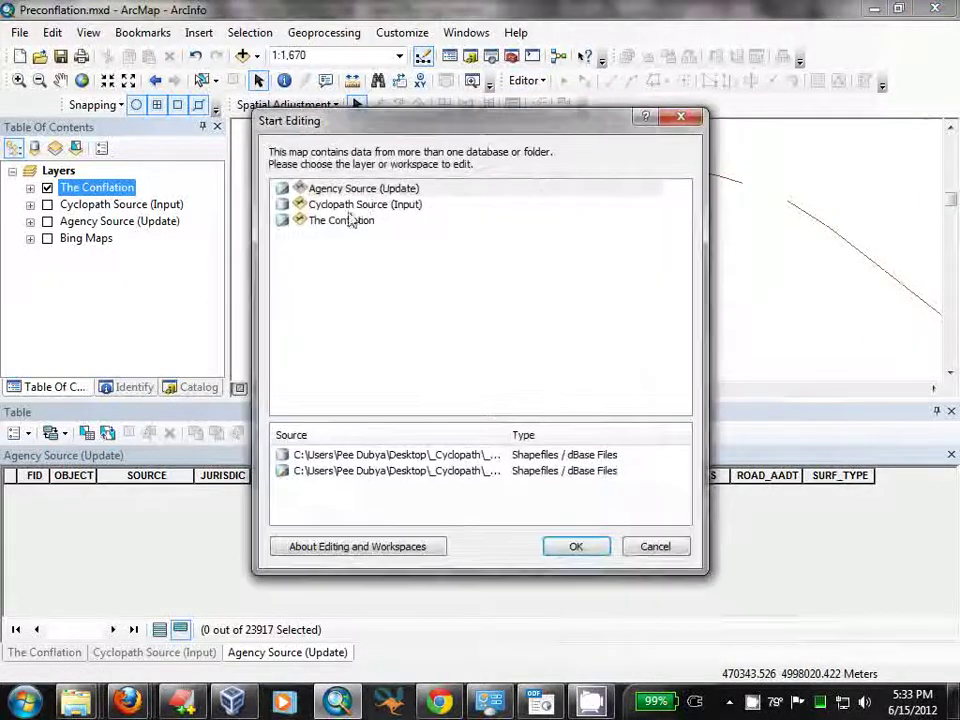
pyautogui.doubleClick(340, 222)
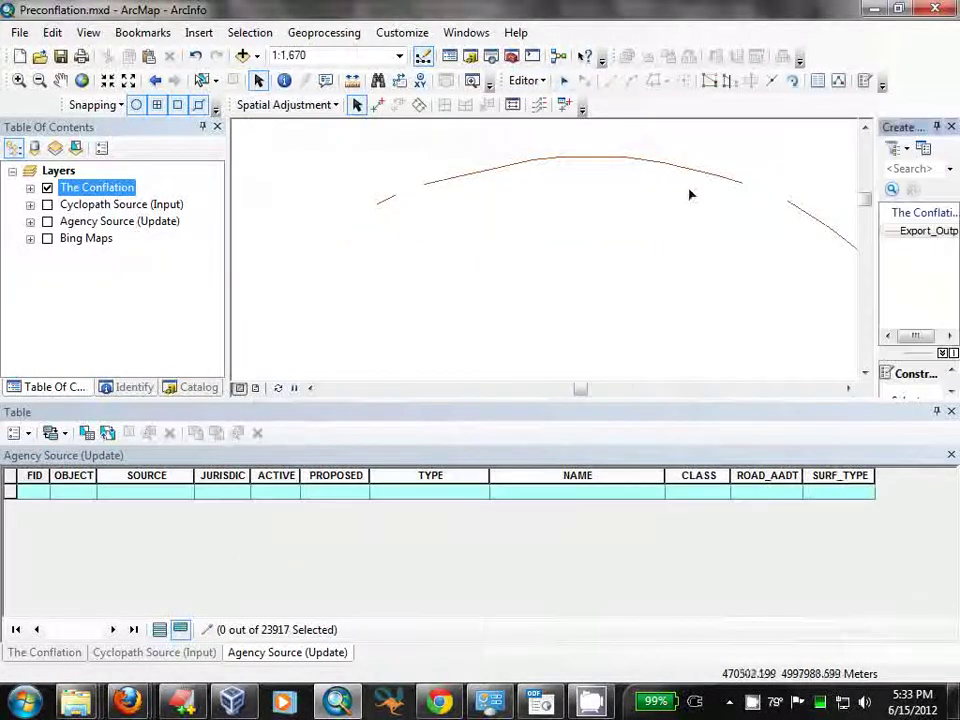
pyautogui.click(951, 127)
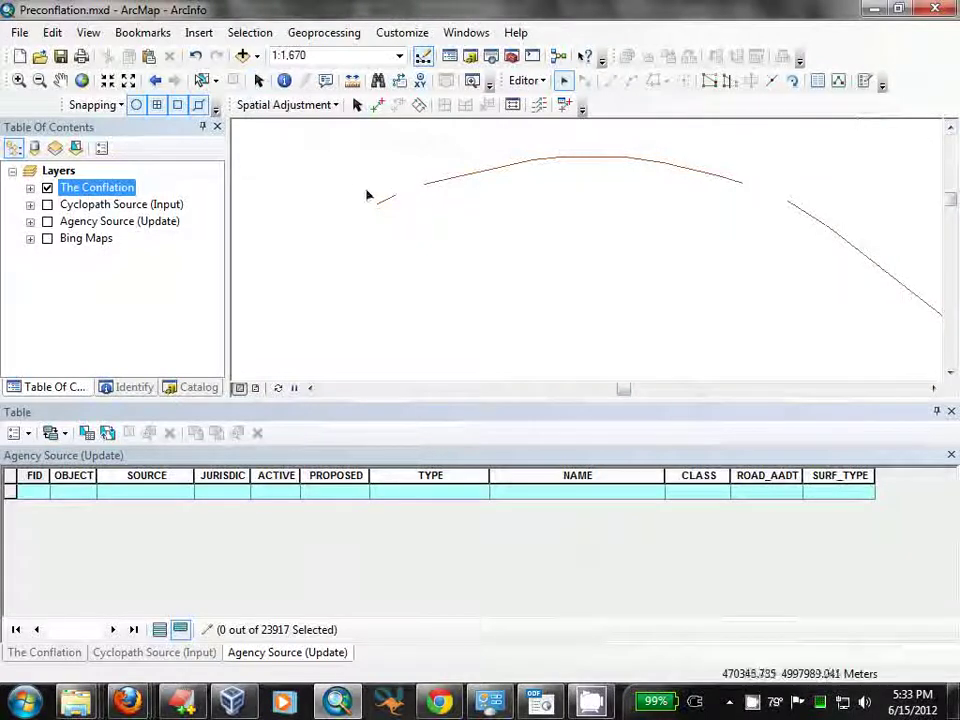
# Stretch the short segment at the curved trail's west end so its endpoint snaps to the adjacent arc's endpoint.
pyautogui.doubleClick(390, 203)
pyautogui.moveTo(390, 203); pyautogui.dragTo(424, 184)
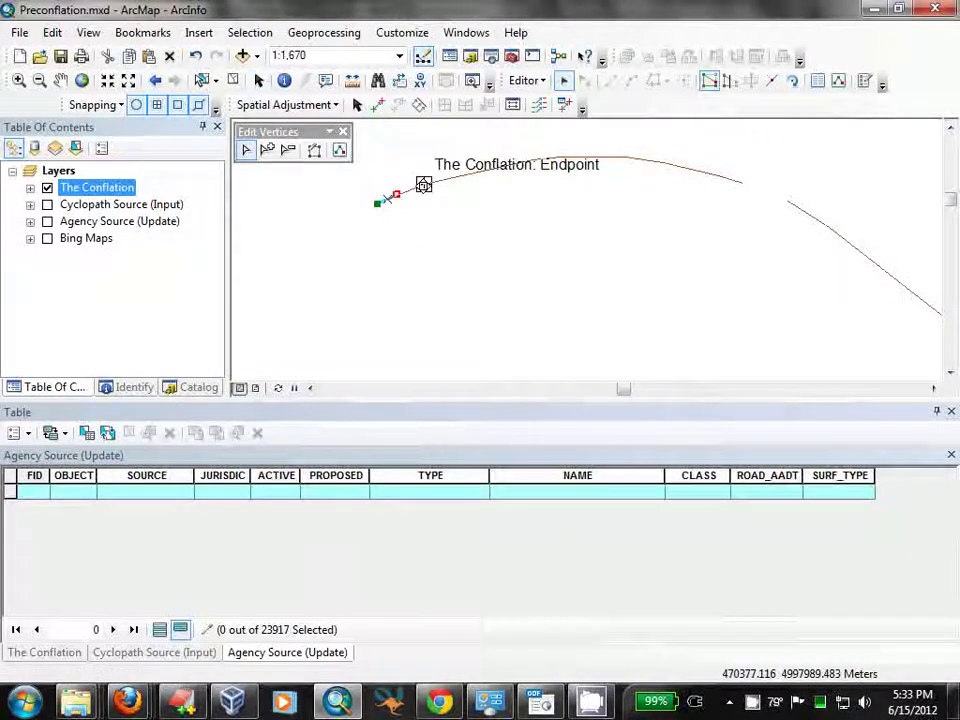
pyautogui.click(548, 195)
# Insert a vertex near the arc's east end, snap its endpoint to the next segment, and reposition the new vertex with Cyclopath Source (Input) displayed.
pyautogui.doubleClick(638, 160)
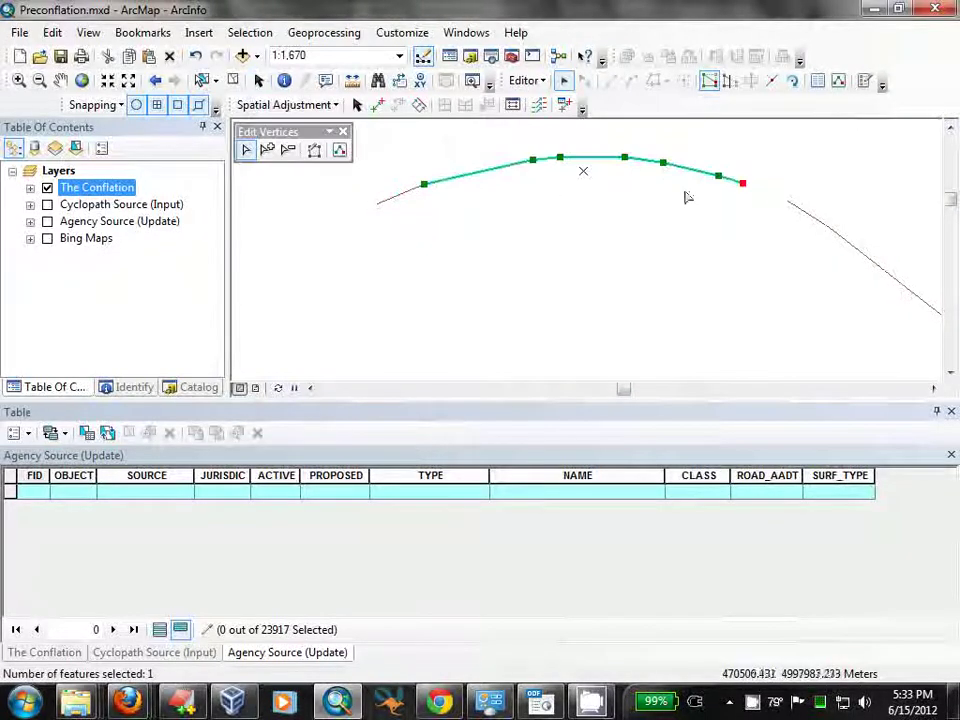
pyautogui.rightClick(737, 187)
pyautogui.click(760, 219)
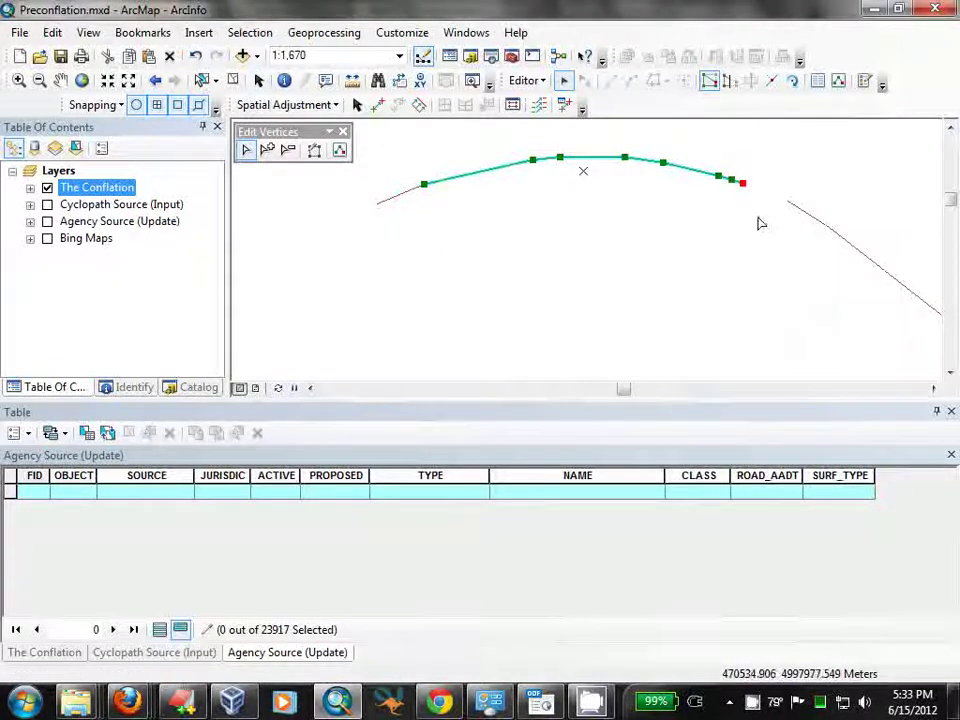
pyautogui.moveTo(745, 186); pyautogui.dragTo(787, 200)
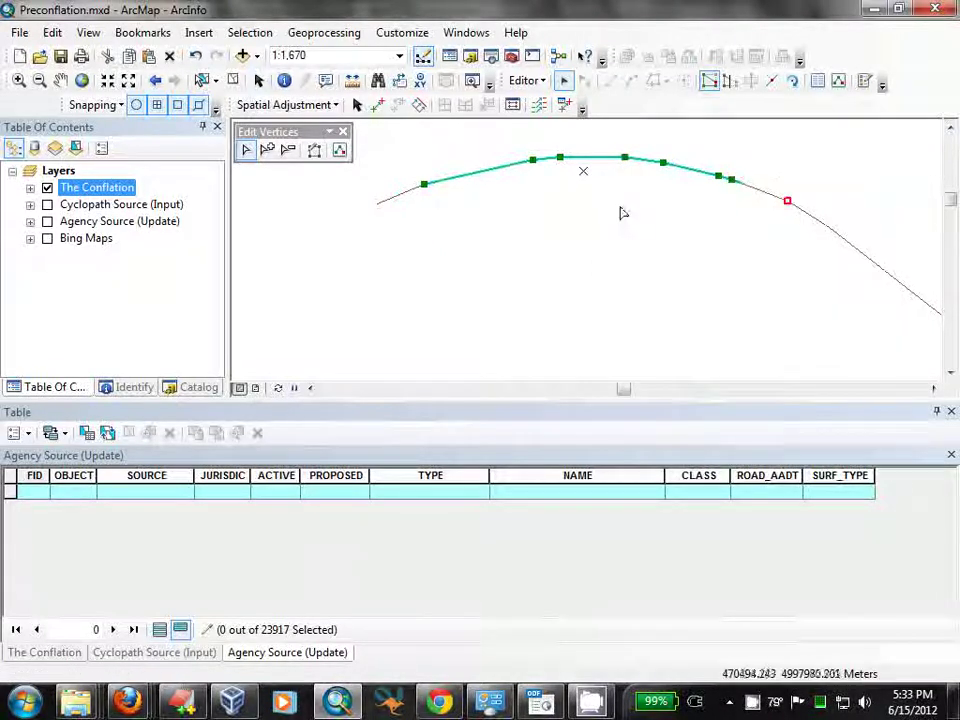
pyautogui.click(47, 204)
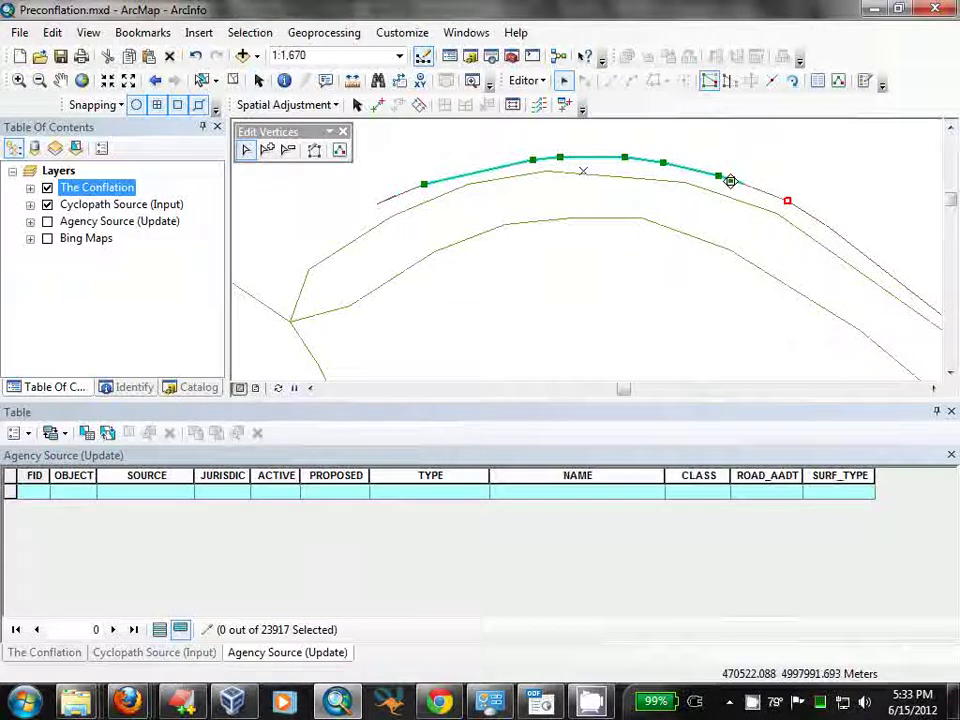
pyautogui.moveTo(731, 180); pyautogui.dragTo(768, 218)
# Insert a vertex in the diagonal segment, snap its endpoint to the following segment, and move the new vertex to the former endpoint's location.
pyautogui.moveTo(799, 277); pyautogui.dragTo(491, 183)
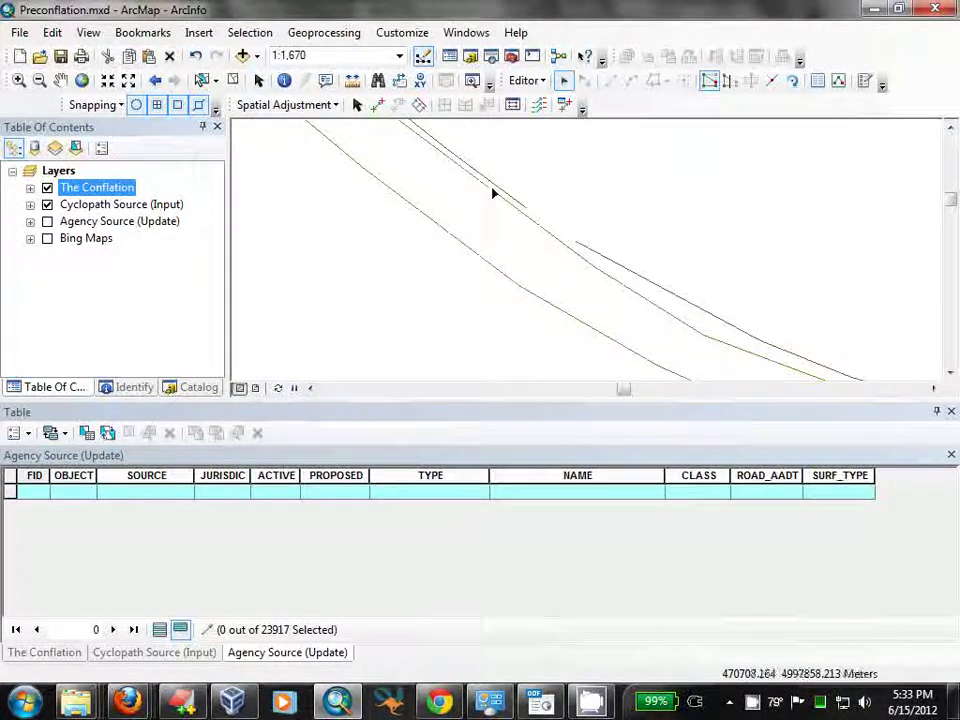
pyautogui.doubleClick(495, 184)
pyautogui.rightClick(503, 191)
pyautogui.click(556, 227)
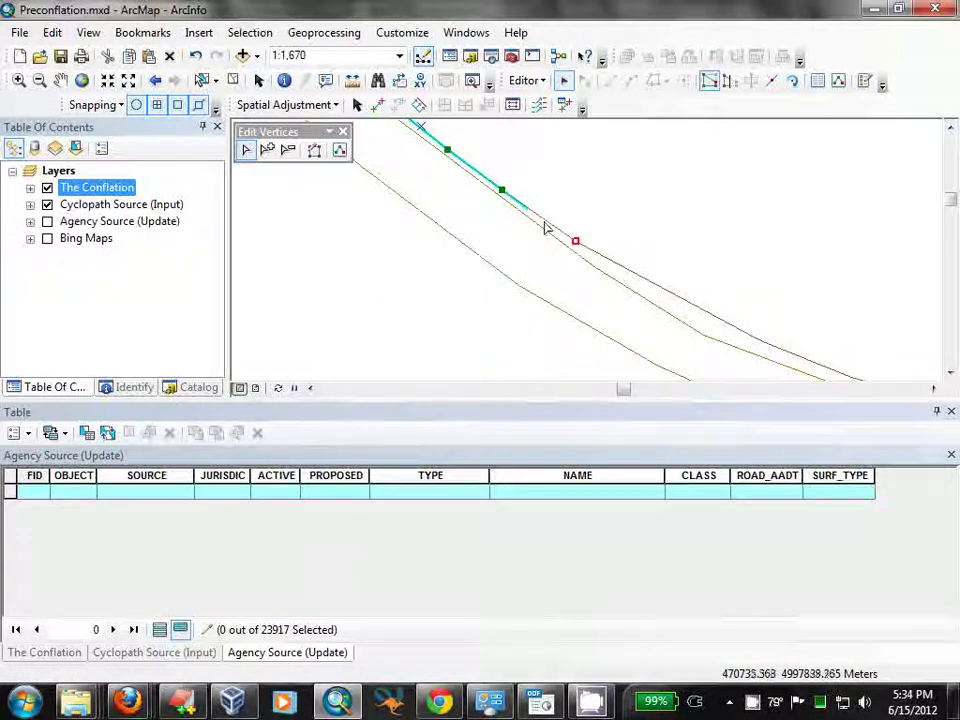
pyautogui.moveTo(501, 189); pyautogui.dragTo(527, 207)
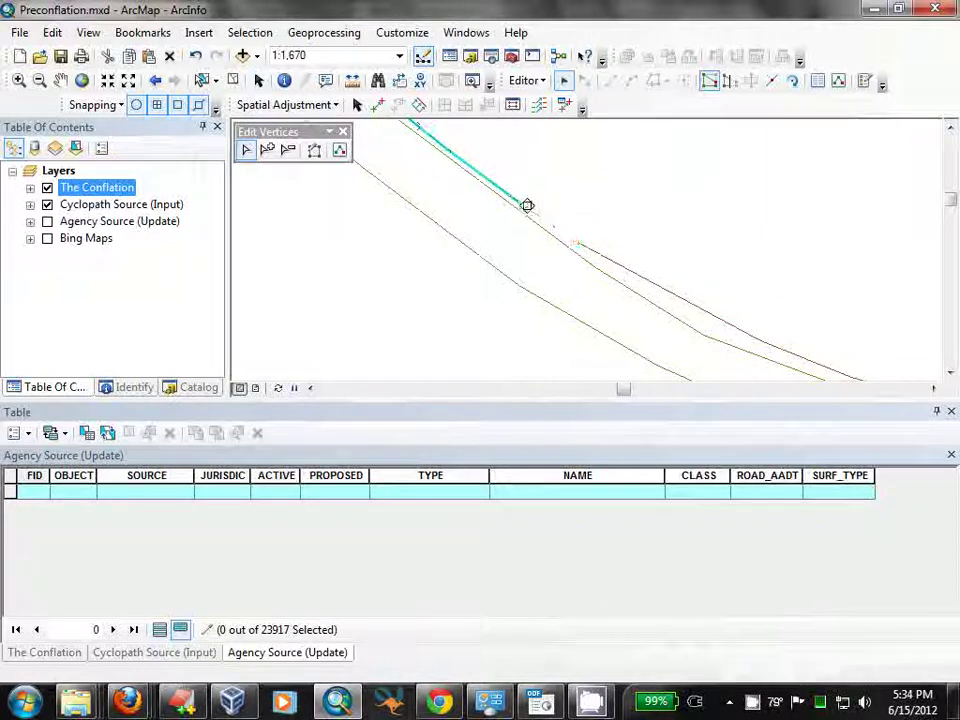
# Insert a vertex near the next segment's east end and snap its endpoint to the start of the last trail segment.
pyautogui.moveTo(714, 282)
pyautogui.mouseDown()
pyautogui.moveTo(615, 236)
pyautogui.moveTo(677, 261)
pyautogui.moveTo(420, 242)
pyautogui.moveTo(438, 248)
pyautogui.mouseUp()
pyautogui.rightClick(438, 248)
pyautogui.click(505, 272)
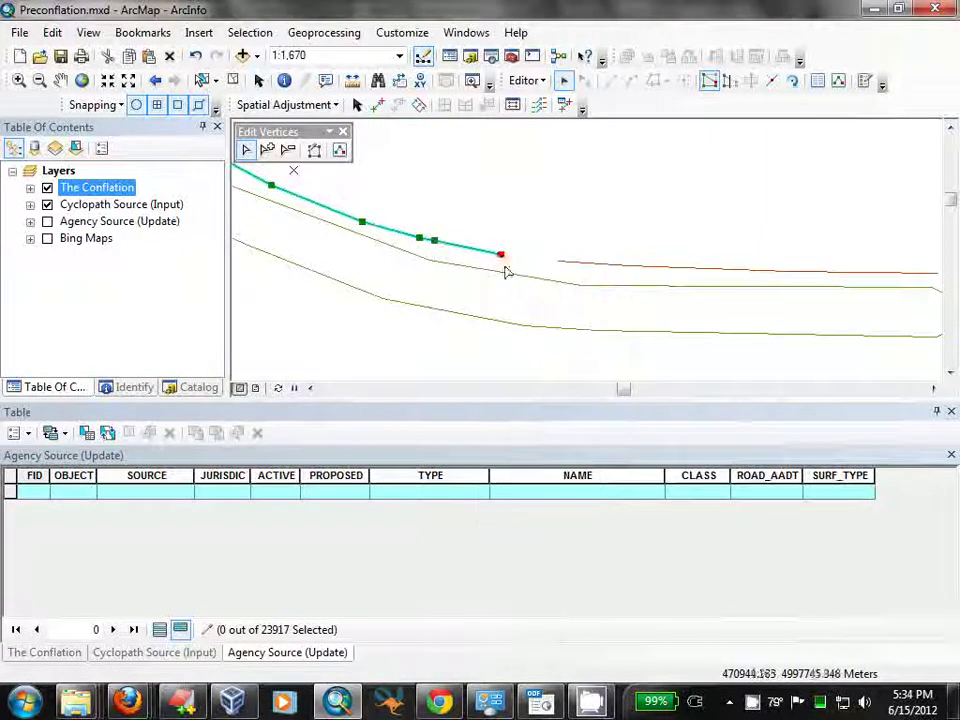
pyautogui.moveTo(503, 259); pyautogui.dragTo(557, 261)
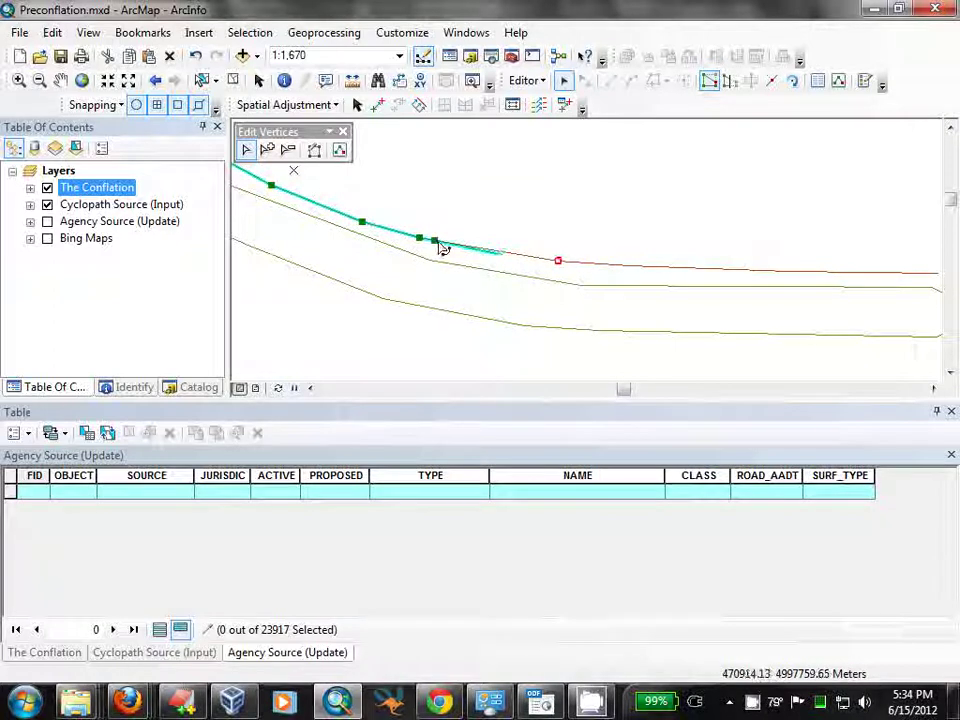
pyautogui.click(611, 214)
# Extend the last trail segment's endpoint to the Cyclopath road intersection, keeping an inserted vertex at the former endpoint's location.
pyautogui.moveTo(611, 214); pyautogui.dragTo(476, 212)
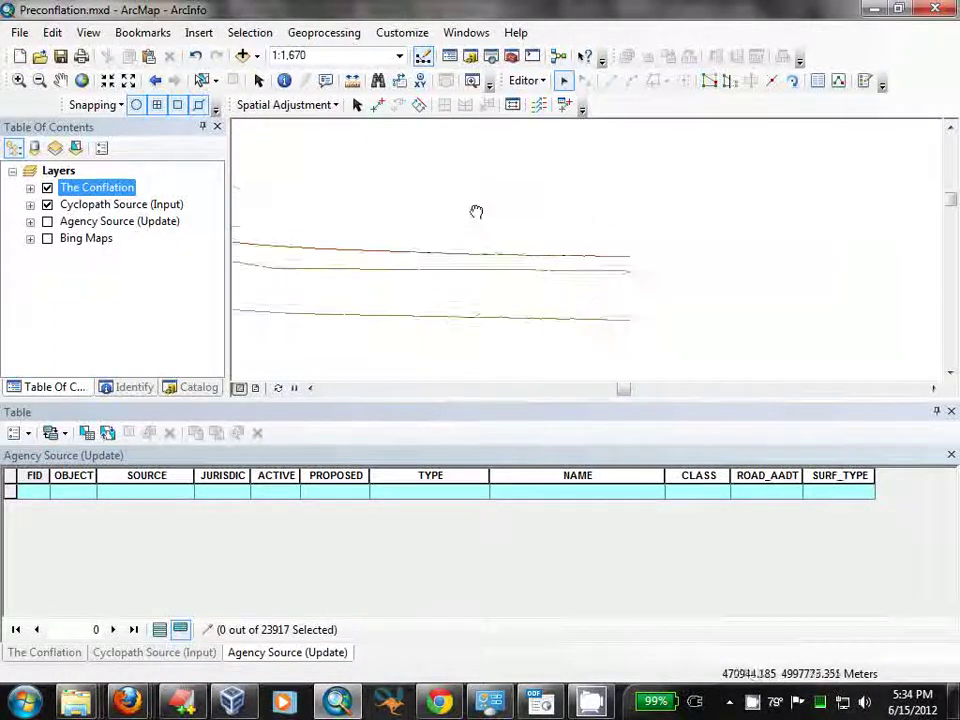
pyautogui.doubleClick(404, 230)
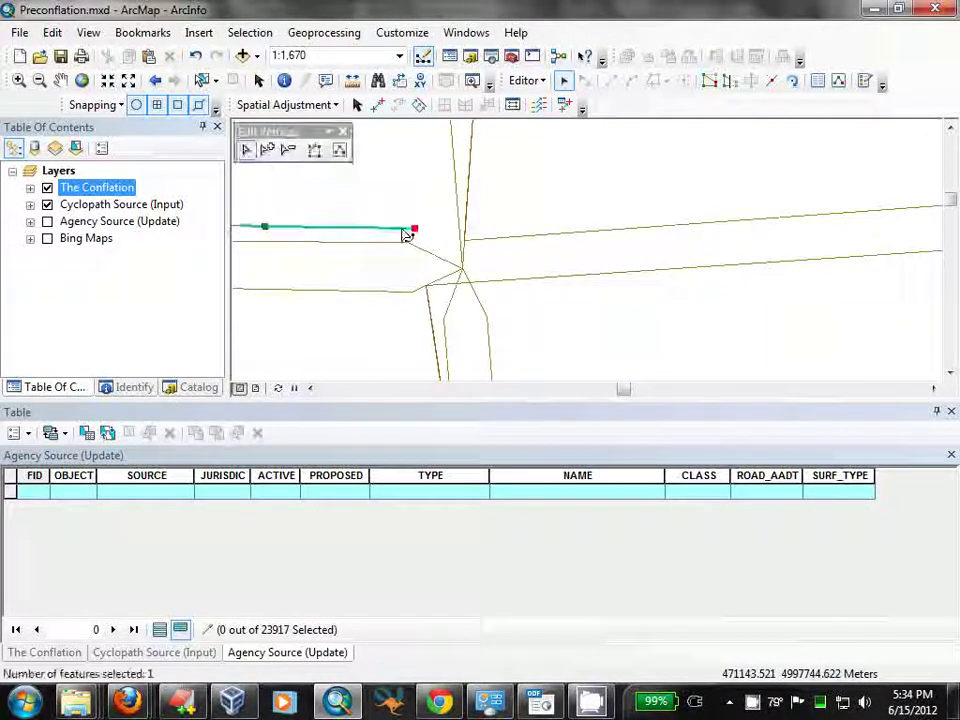
pyautogui.rightClick(391, 229)
pyautogui.click(432, 258)
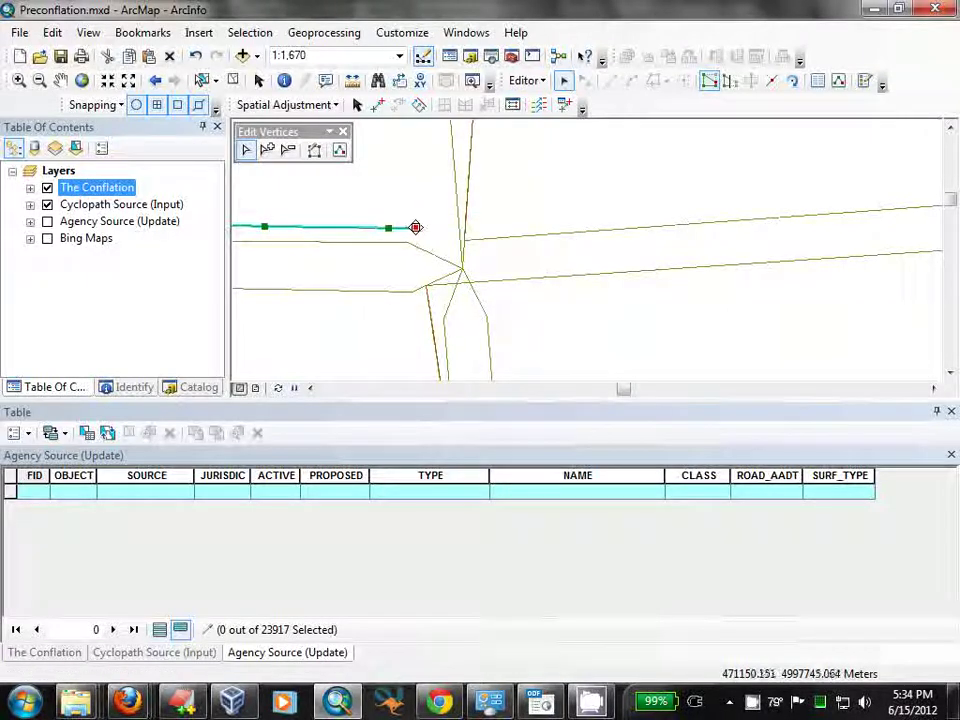
pyautogui.moveTo(414, 228); pyautogui.dragTo(463, 268)
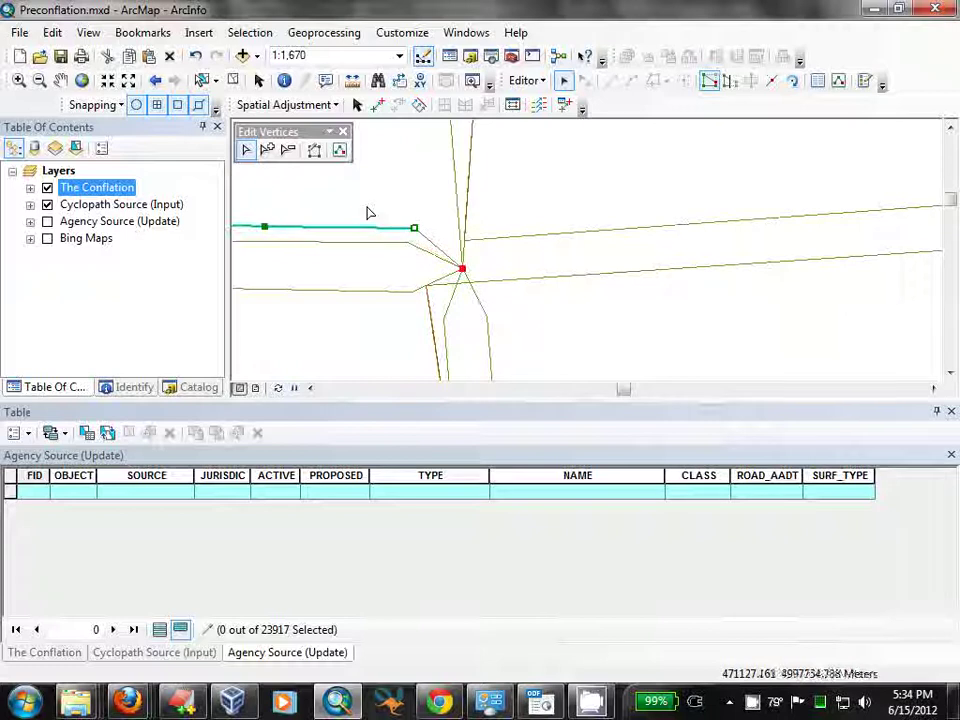
pyautogui.click(369, 211)
# Hide the Cyclopath Source (Input) layer and select all the reconnected segments of the curved trail.
pyautogui.scroll(-8, 381, 259)
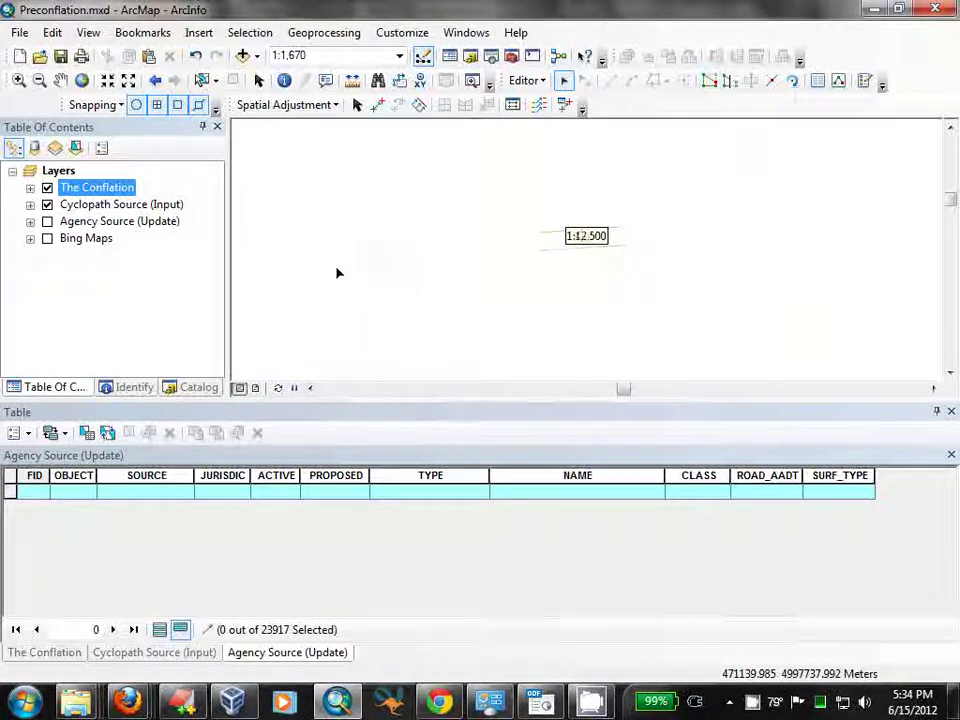
pyautogui.moveTo(305, 215); pyautogui.dragTo(476, 265)
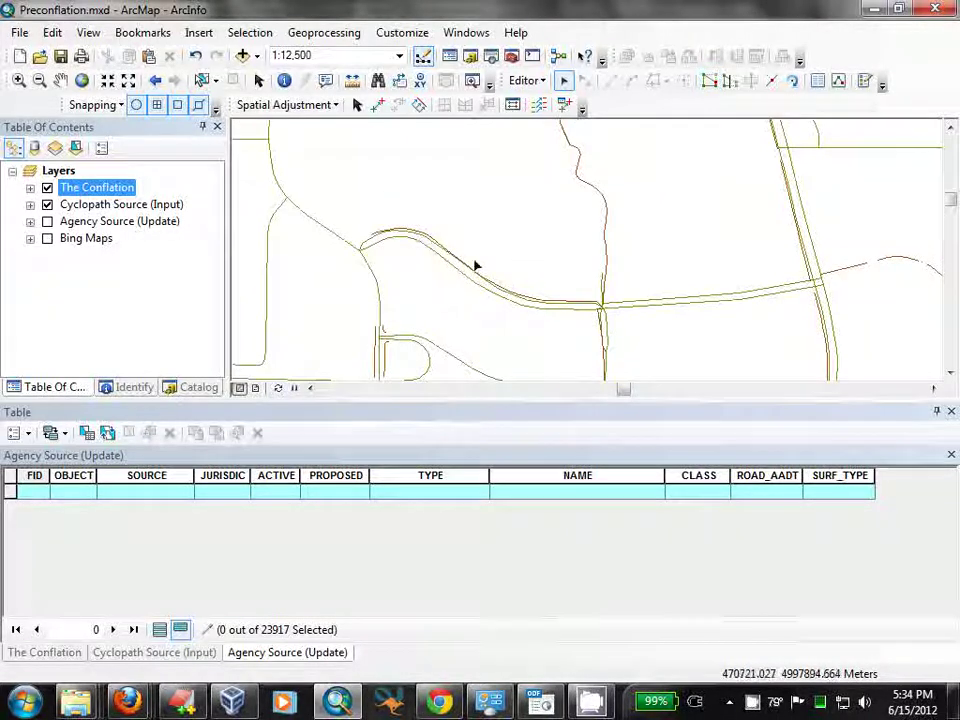
pyautogui.click(47, 204)
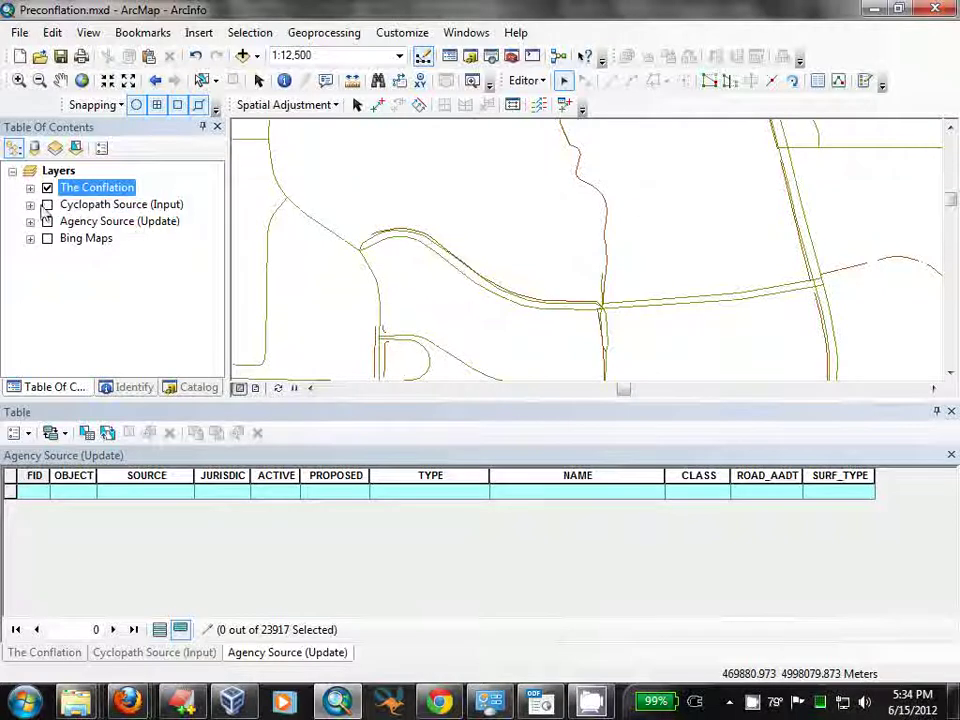
pyautogui.click(564, 80)
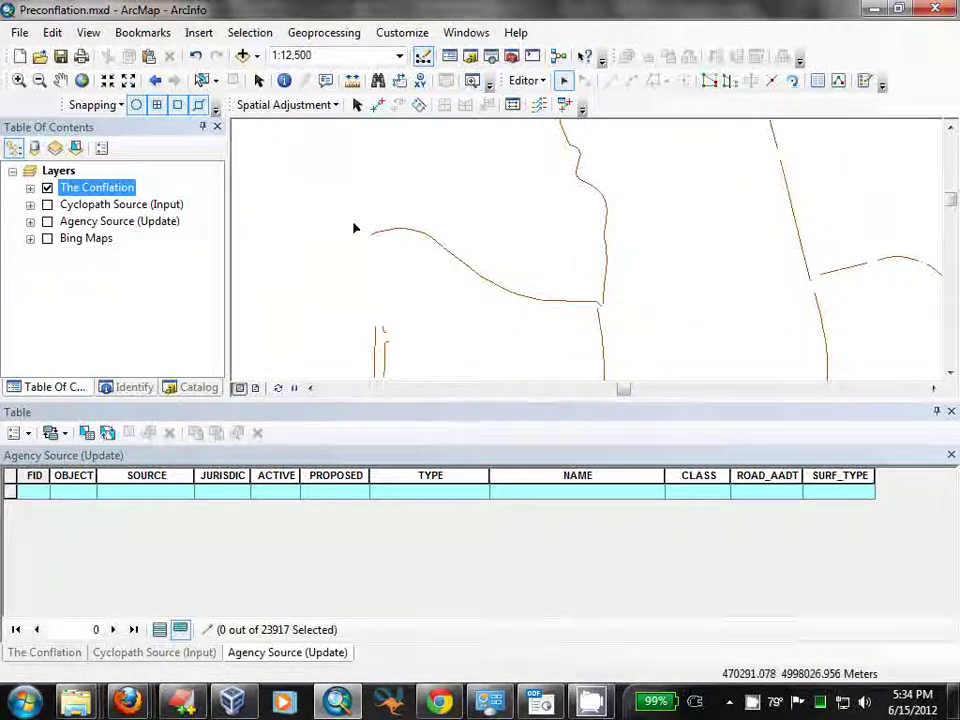
pyautogui.moveTo(354, 224); pyautogui.dragTo(596, 317)
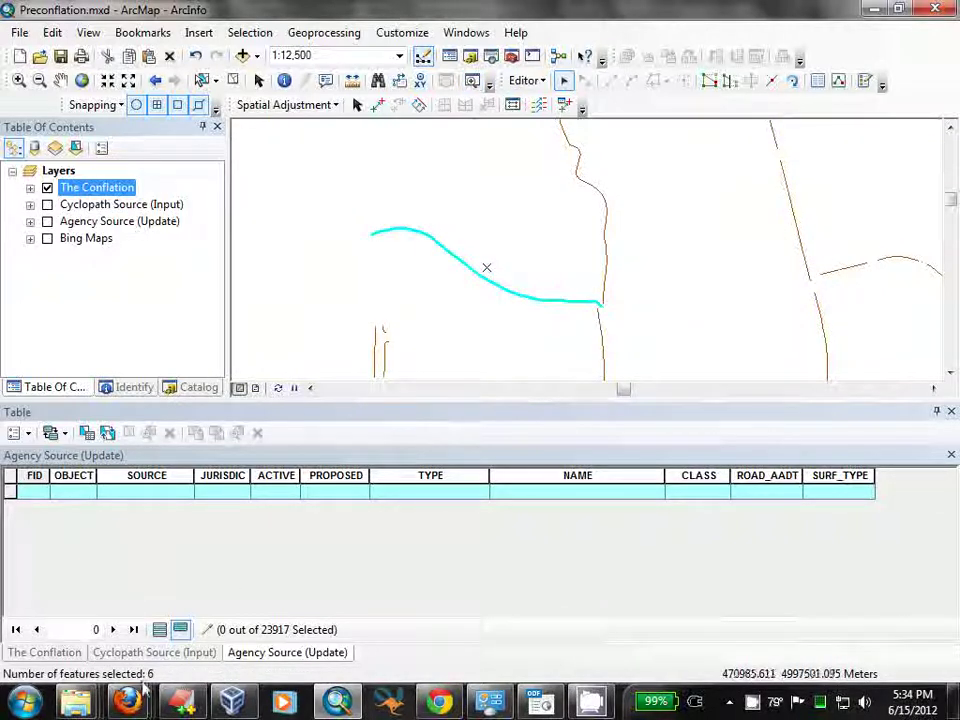
# Review the selected trail segments' attributes in The Conflation table, including the SOURCE_1 and NAME_1 fields, and clear the selection.
pyautogui.click(45, 652)
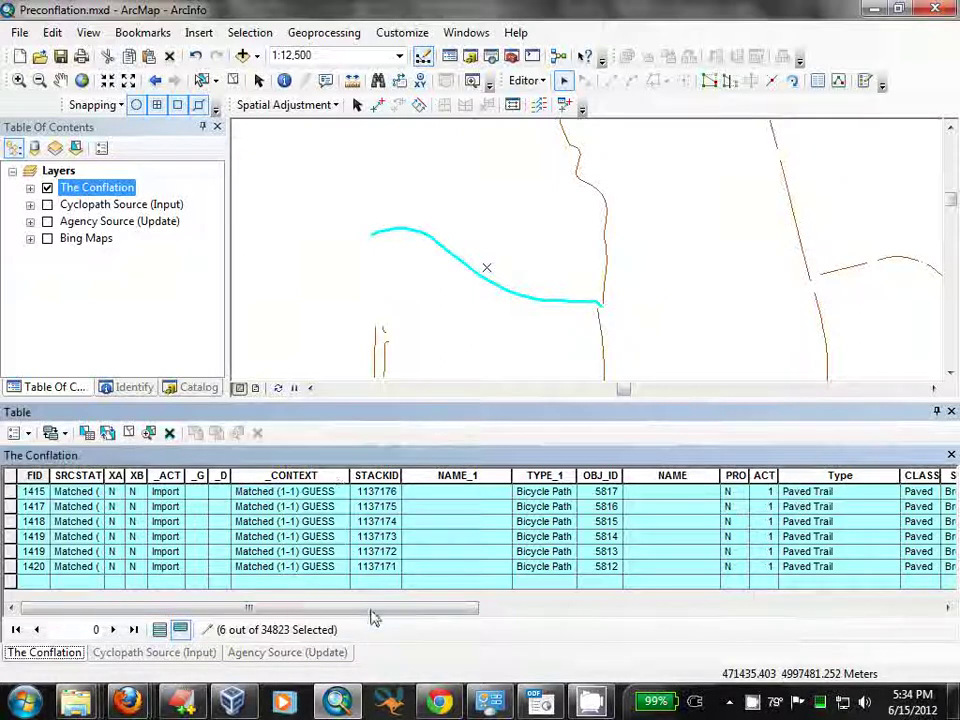
pyautogui.moveTo(371, 609); pyautogui.dragTo(845, 600)
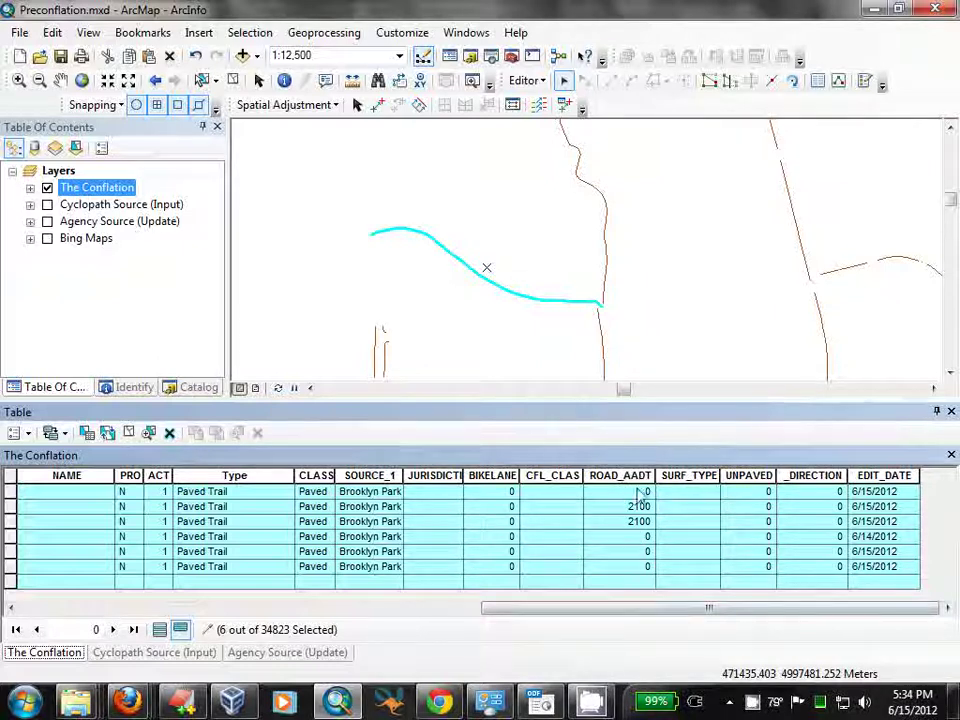
pyautogui.click(368, 476)
pyautogui.moveTo(647, 610); pyautogui.dragTo(133, 628)
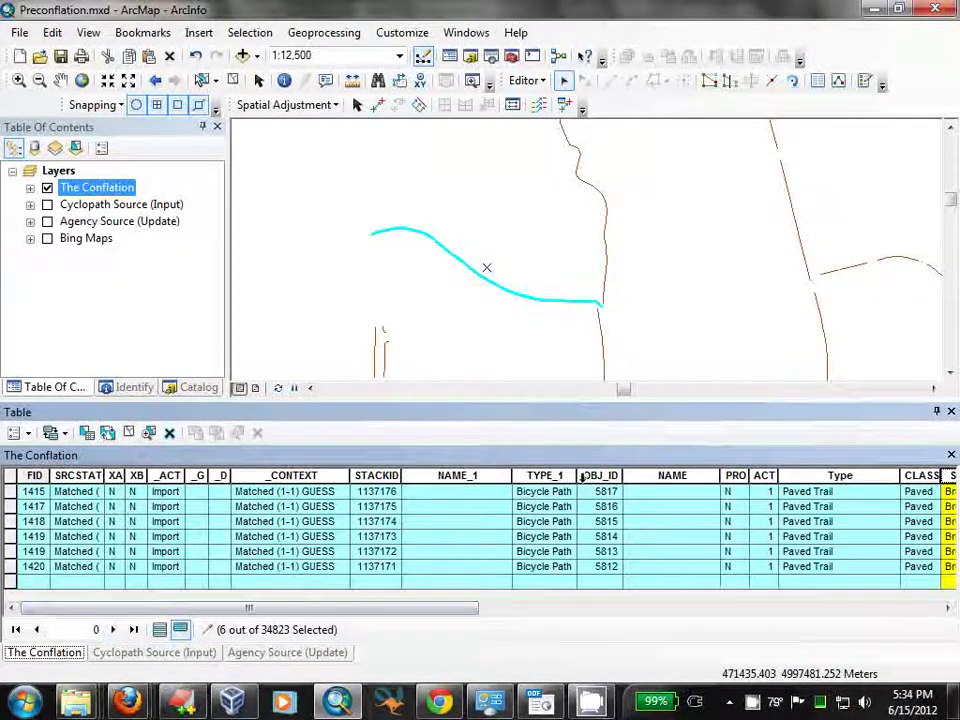
pyautogui.click(495, 475)
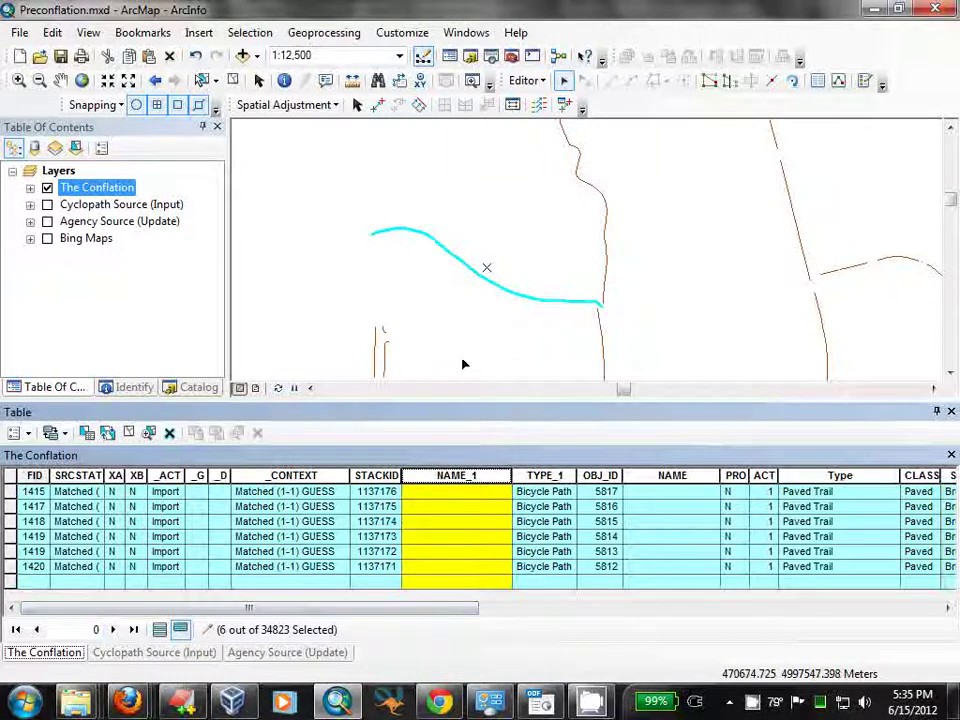
pyautogui.click(465, 323)
pyautogui.scroll(-2, 466, 323)
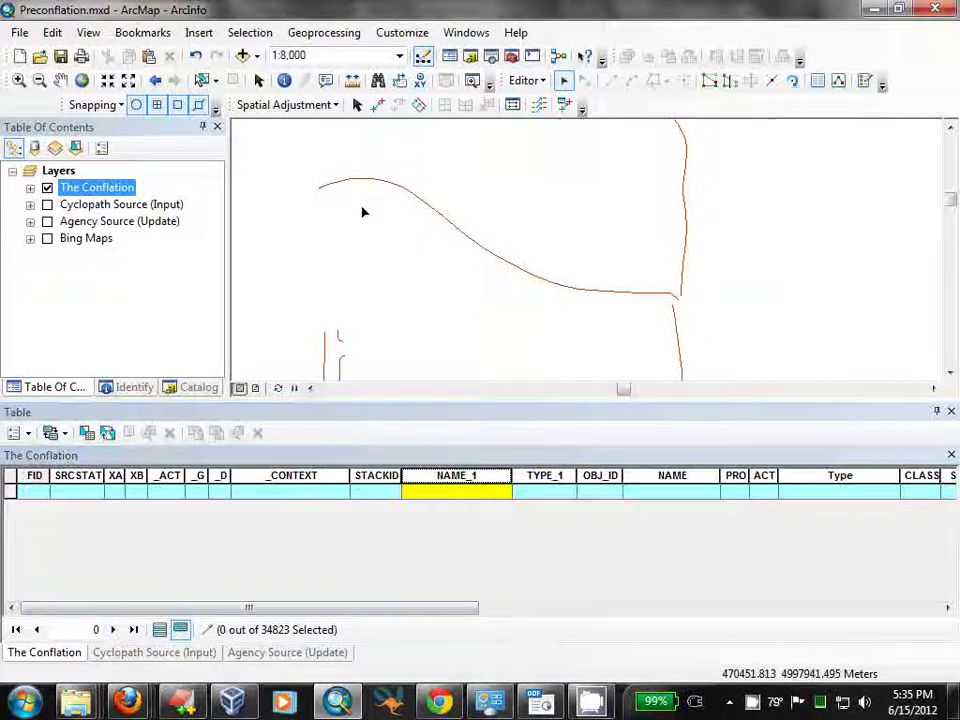
# Try to export all features in view extent from The Conflation layer while the edit session is open.
pyautogui.rightClick(98, 187)
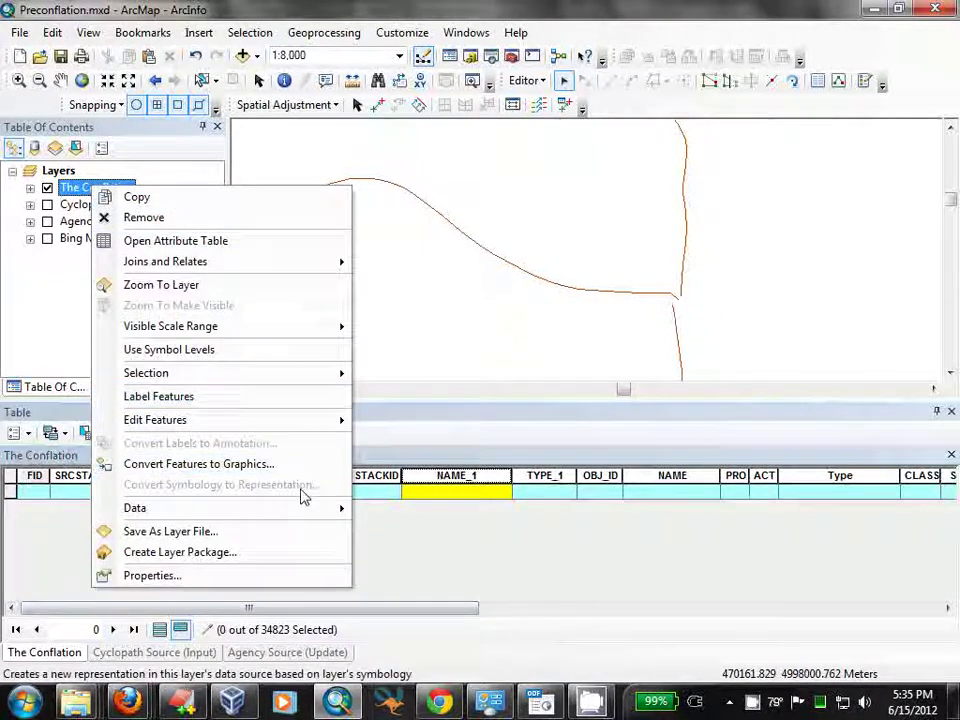
pyautogui.moveTo(305, 510)
pyautogui.click(422, 530)
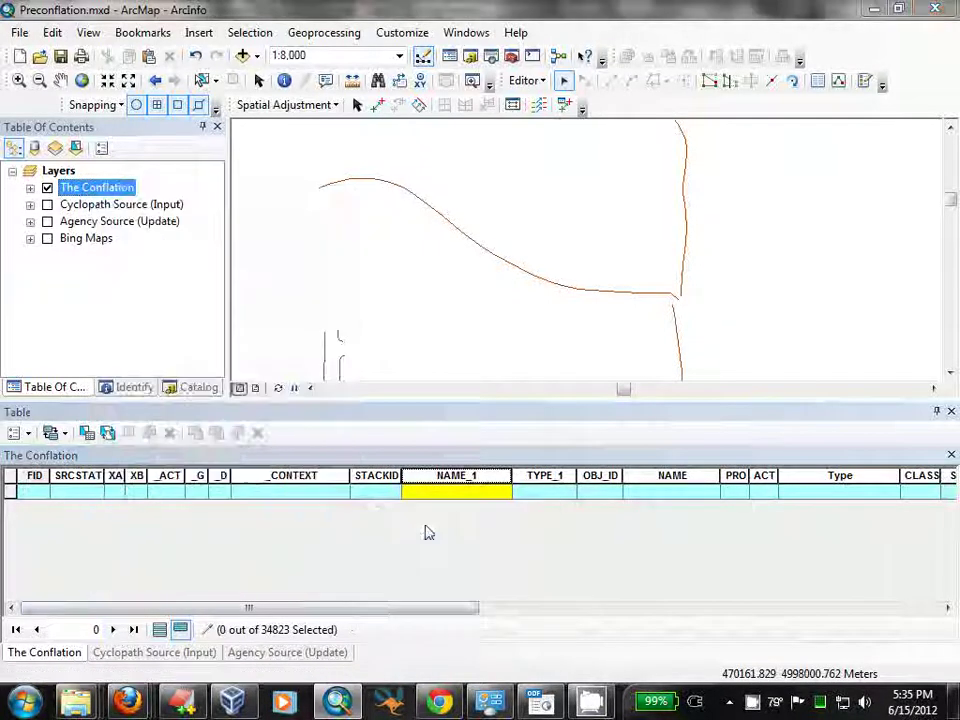
pyautogui.click(396, 234)
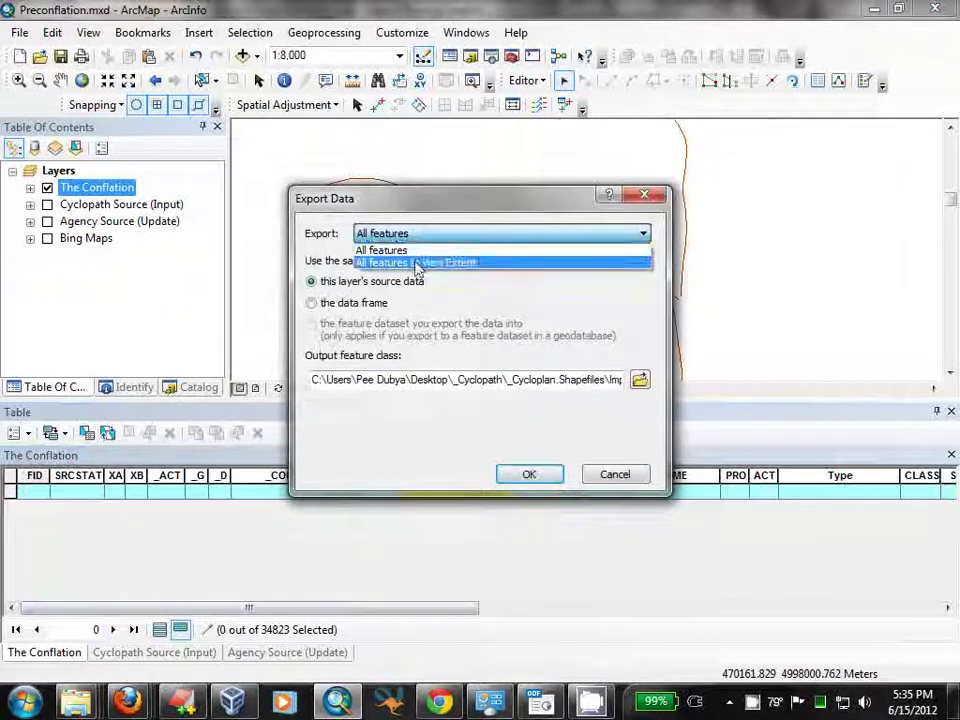
pyautogui.click(420, 262)
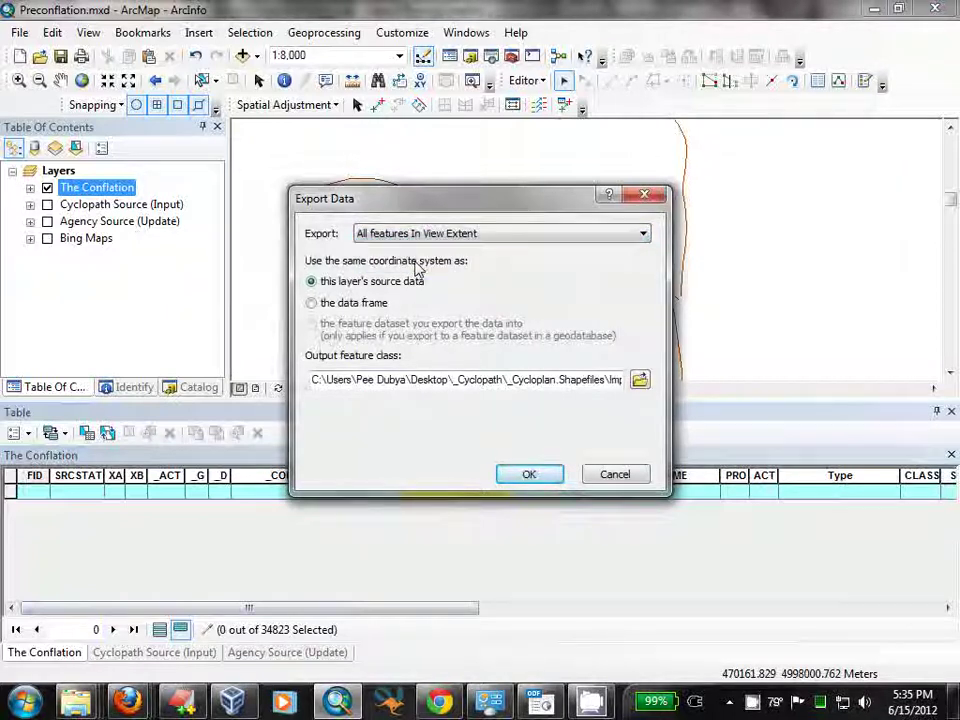
pyautogui.click(532, 476)
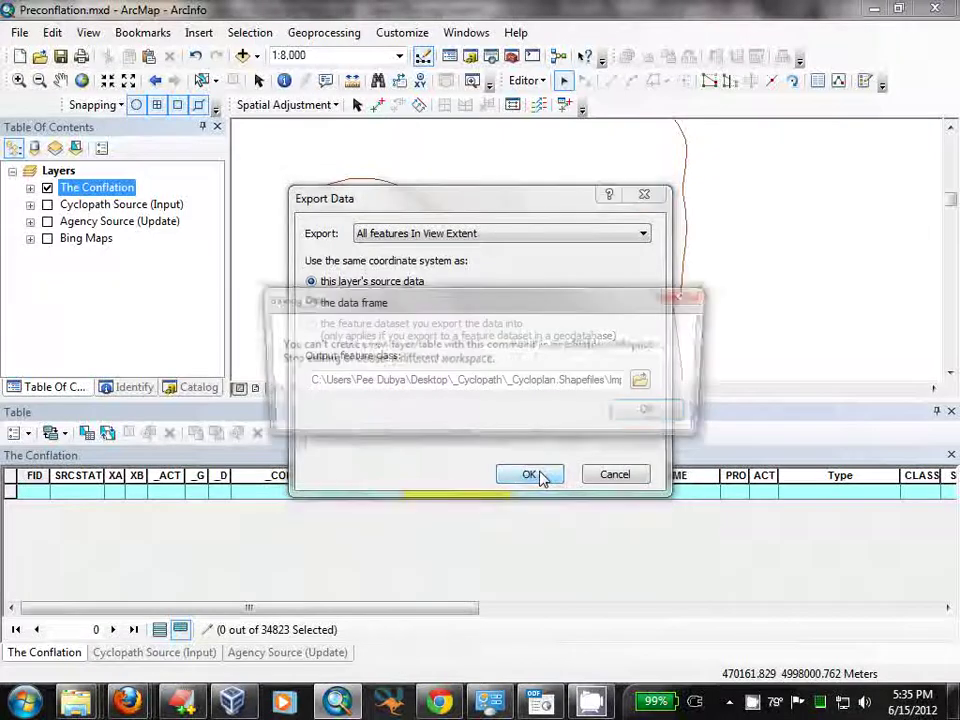
pyautogui.click(655, 416)
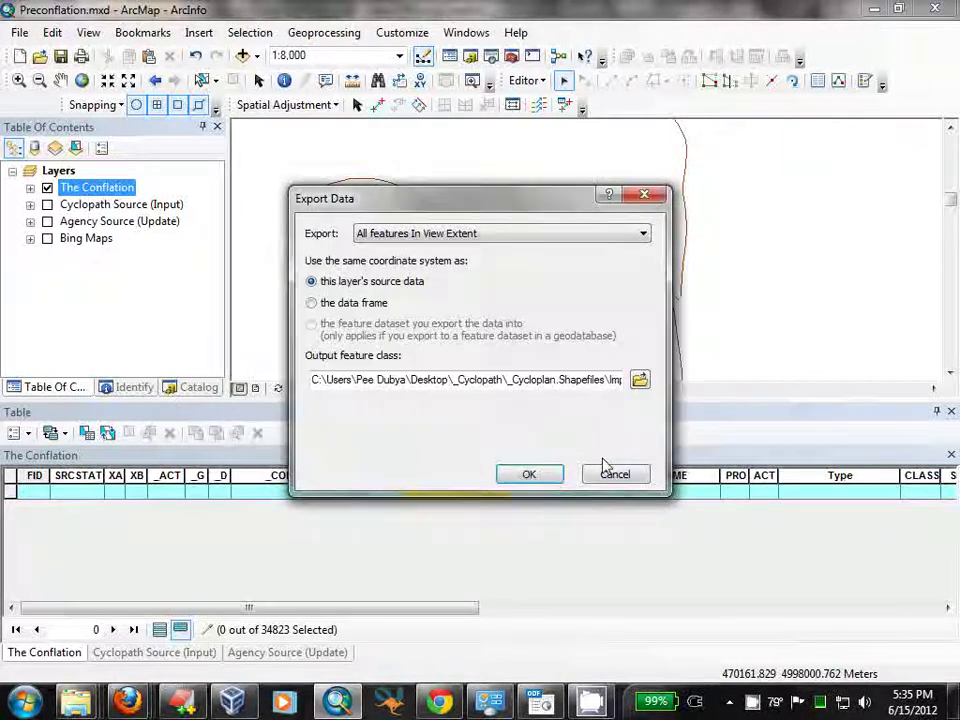
pyautogui.click(588, 479)
# Stop the current edit session.
pyautogui.click(525, 80)
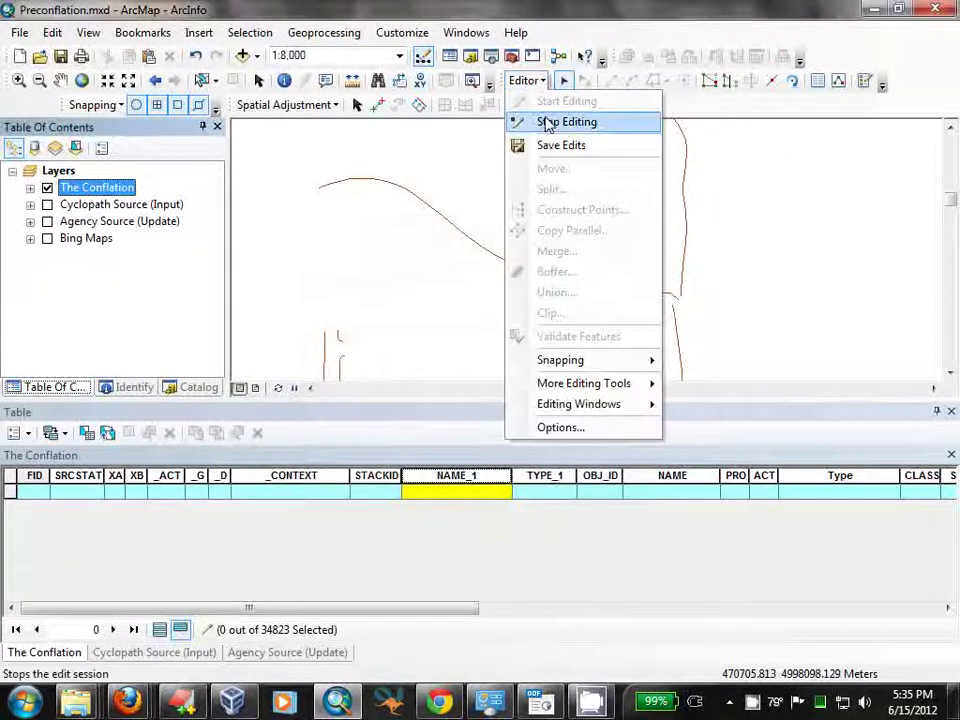
pyautogui.click(548, 122)
pyautogui.click(404, 414)
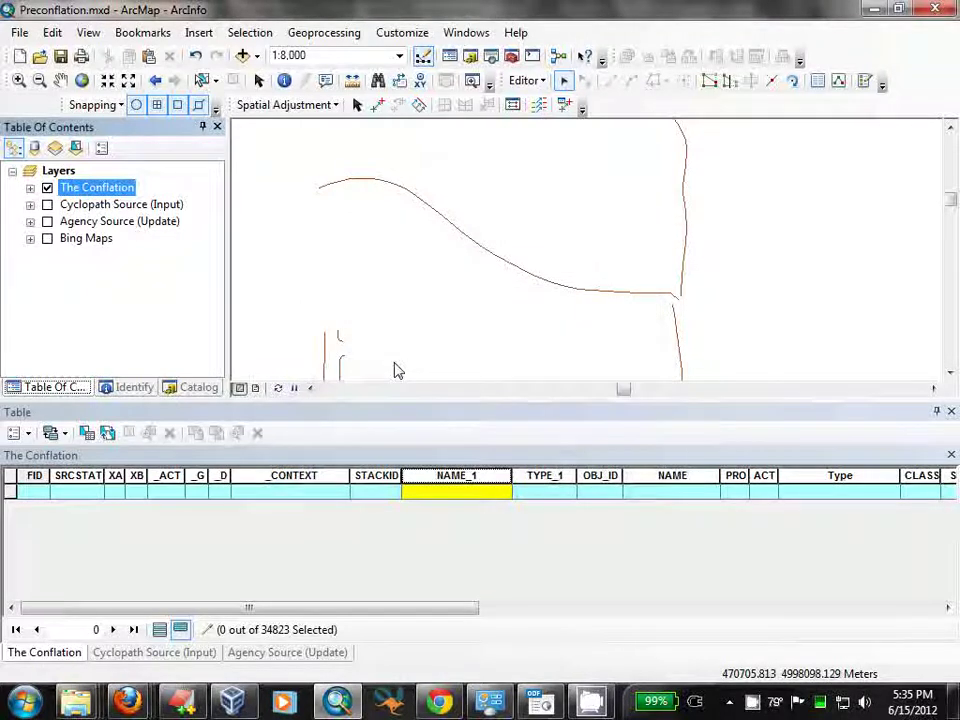
# Start a data export of The Conflation layer, limited to all features in view extent.
pyautogui.click(64, 193)
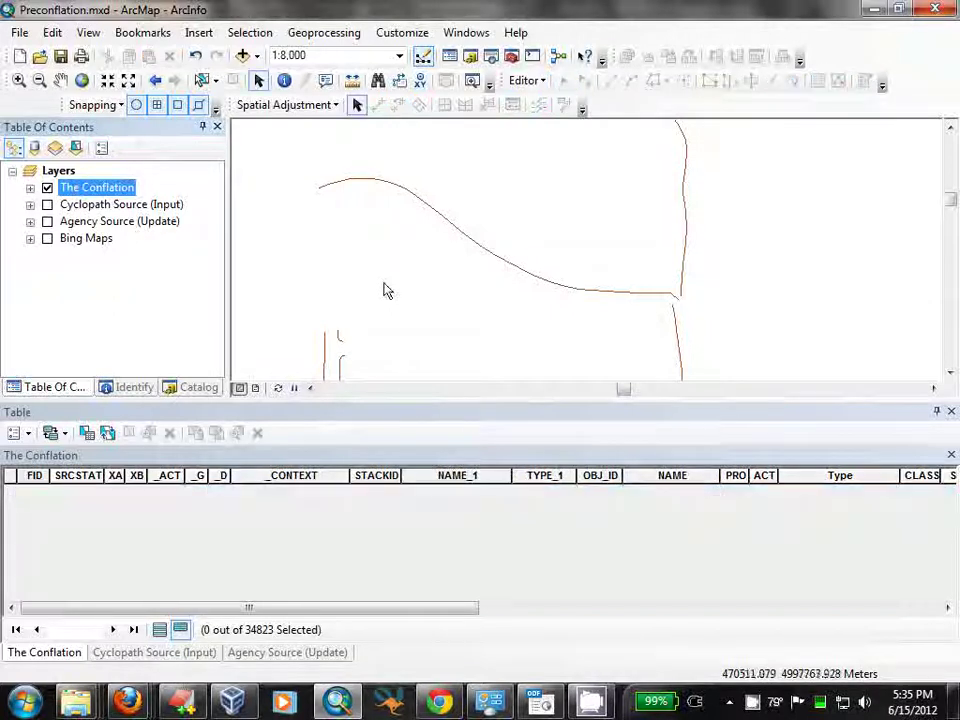
pyautogui.rightClick(108, 188)
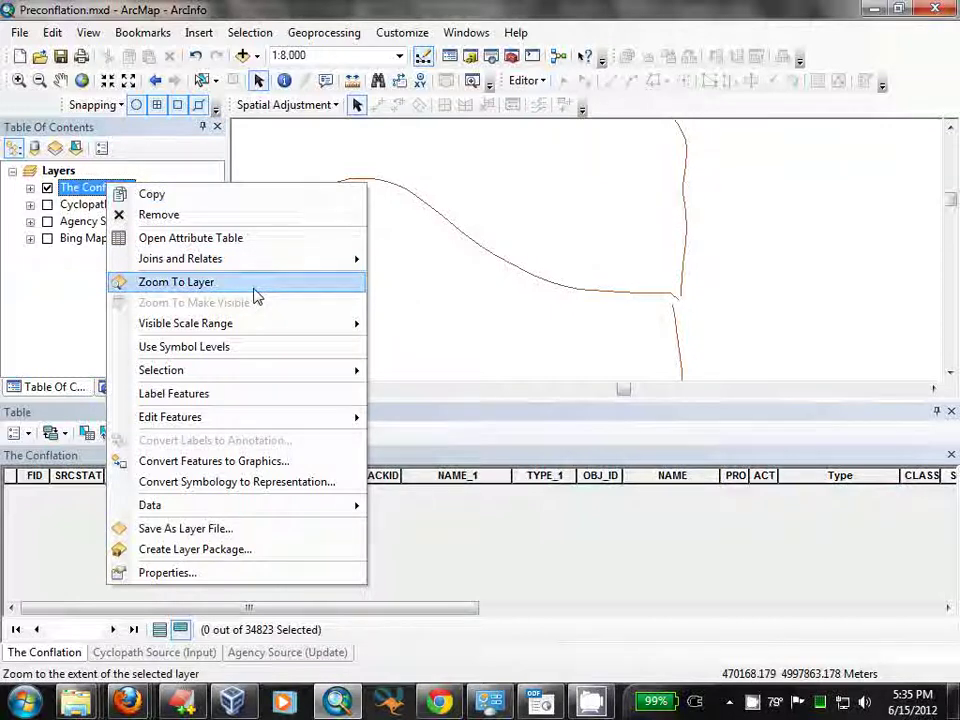
pyautogui.moveTo(282, 418)
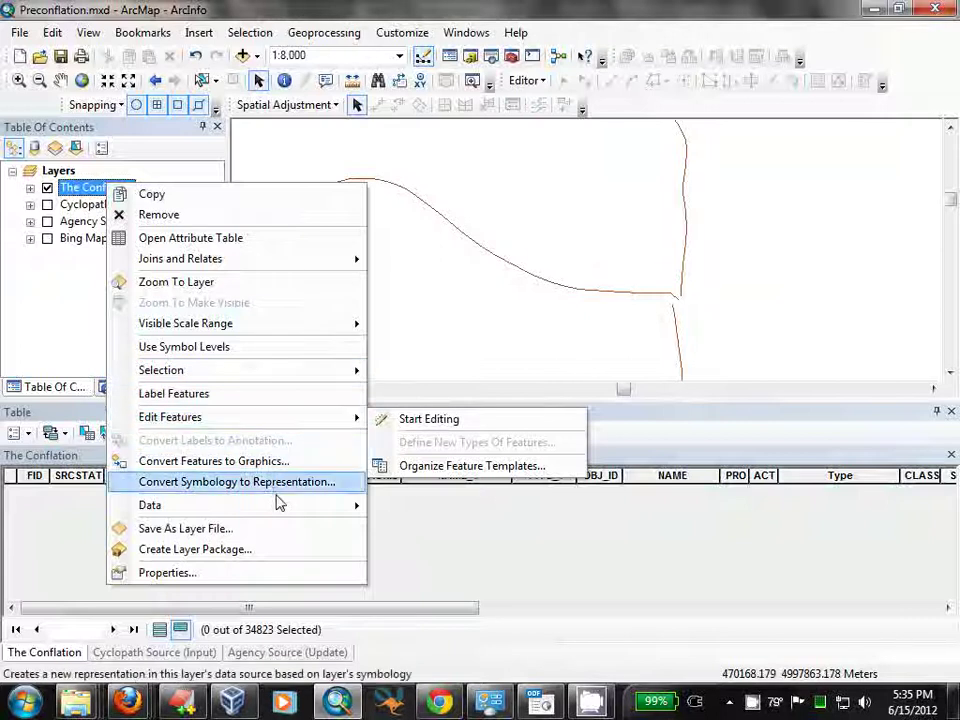
pyautogui.moveTo(280, 514)
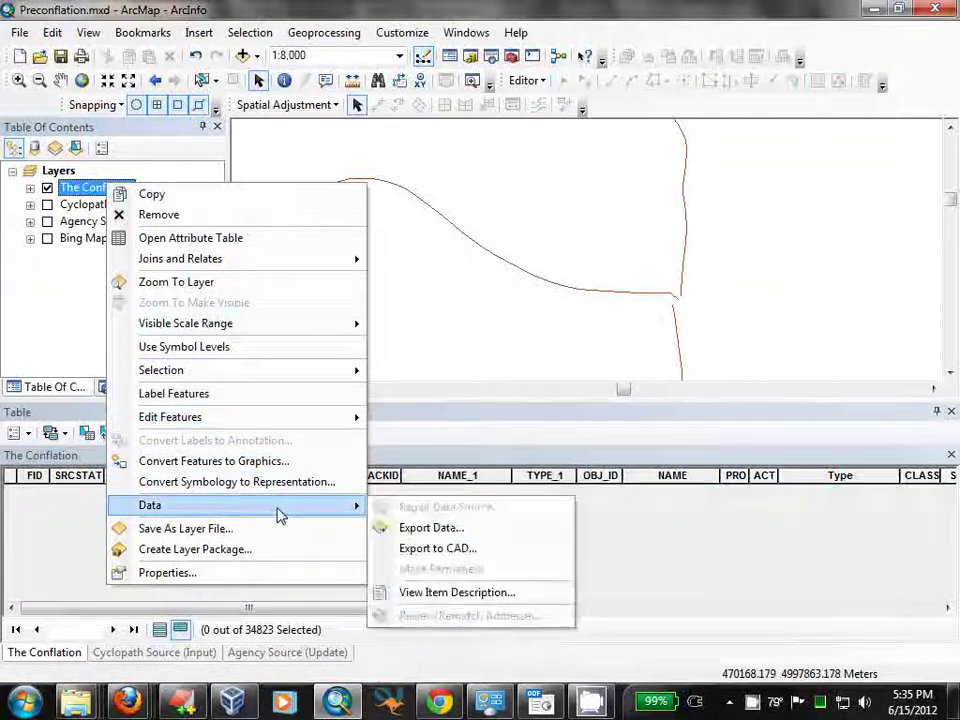
pyautogui.click(468, 528)
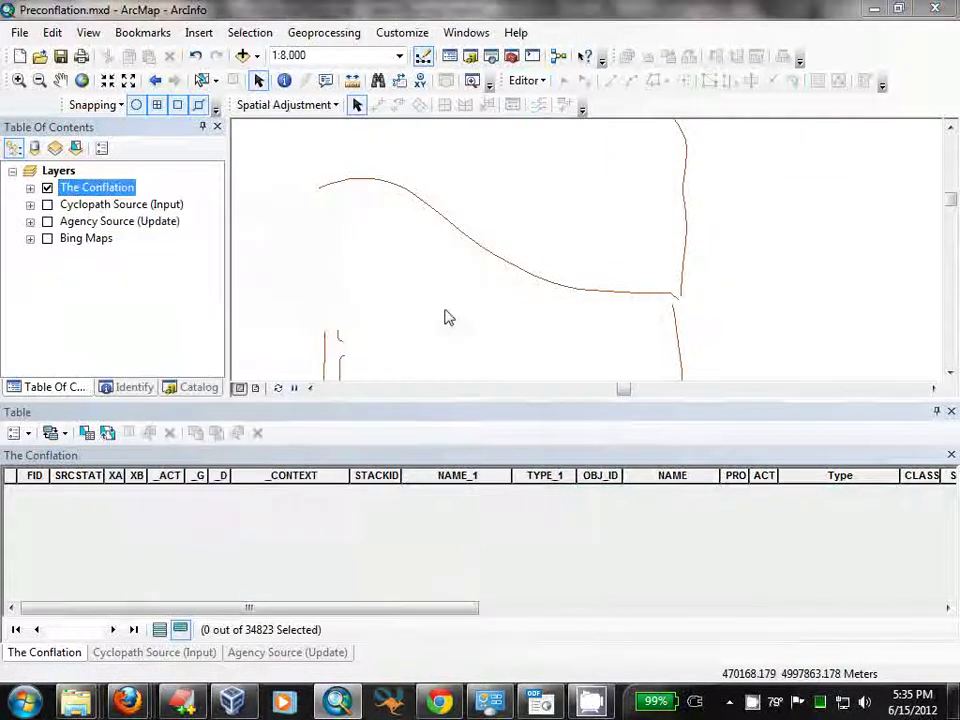
pyautogui.click(450, 233)
pyautogui.click(448, 263)
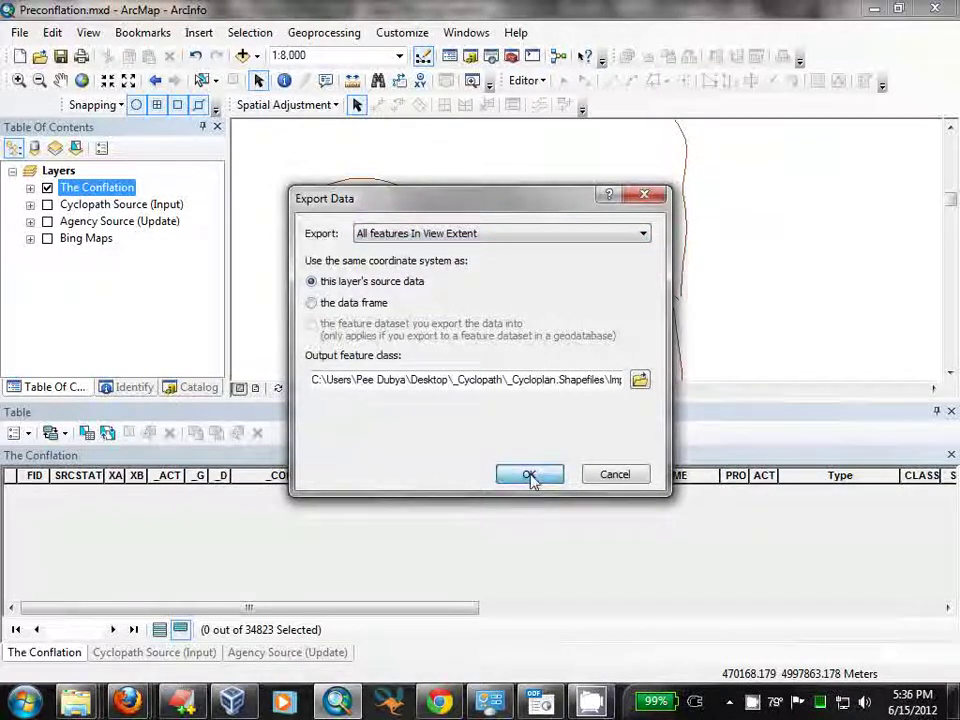
# Export to a shapefile named Deleted.Lines.shp in the Import_Bikeways folder and add it to the map as a layer.
pyautogui.moveTo(545, 384); pyautogui.dragTo(626, 385)
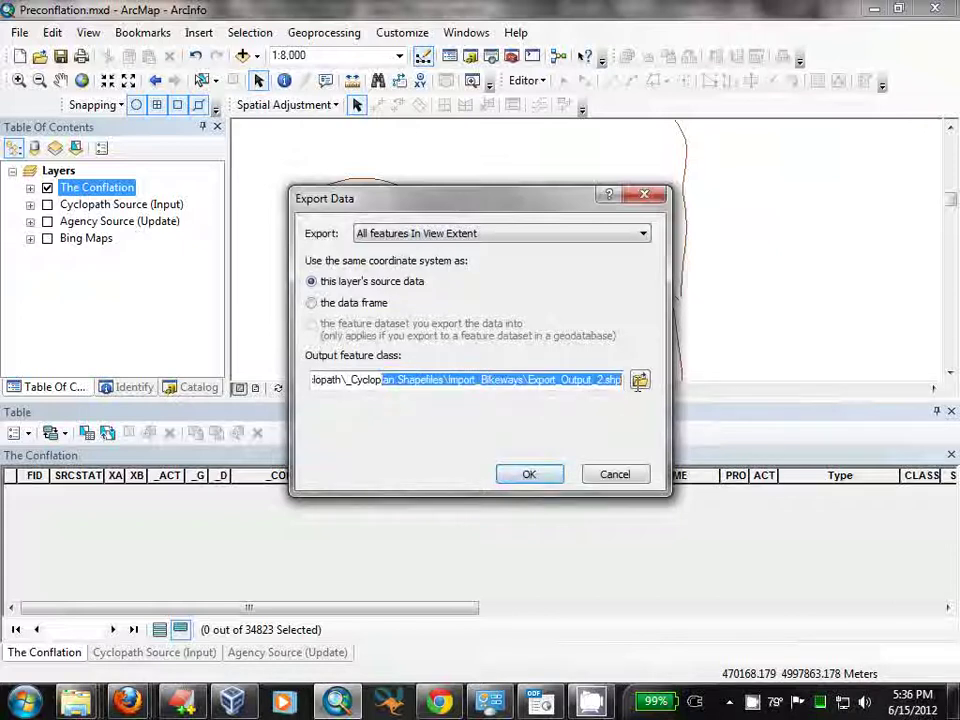
pyautogui.click(531, 386)
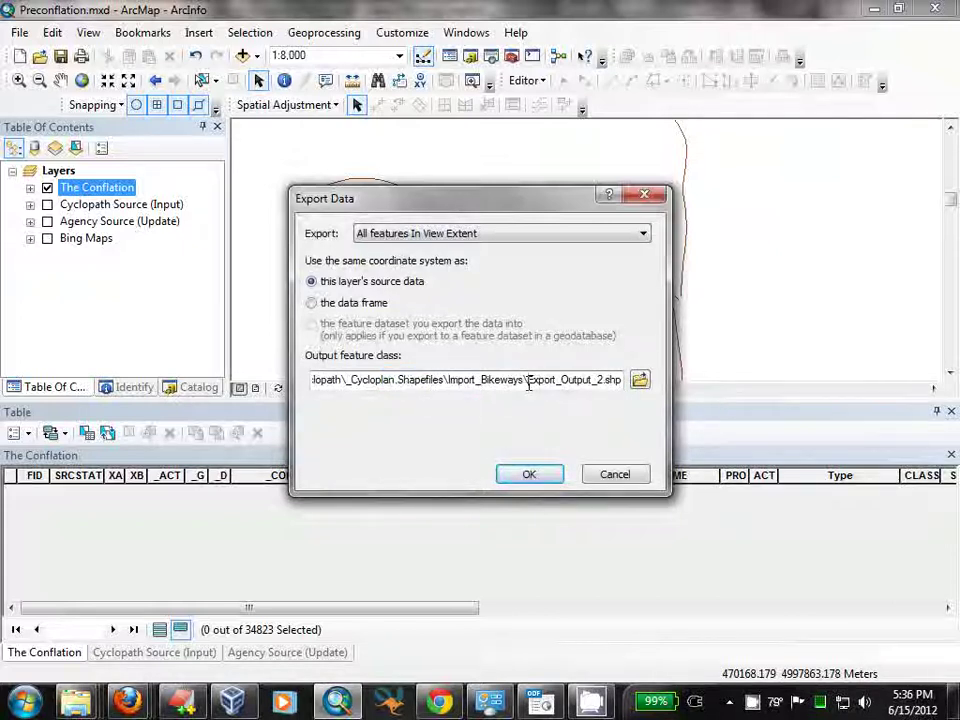
pyautogui.moveTo(559, 388); pyautogui.dragTo(602, 389)
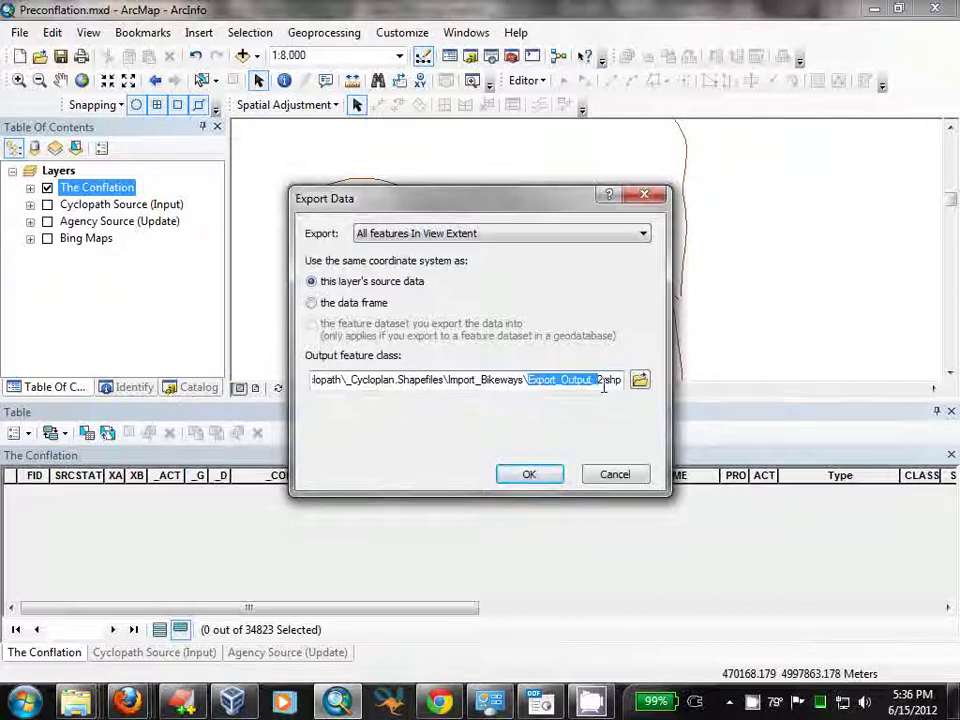
pyautogui.write('De')
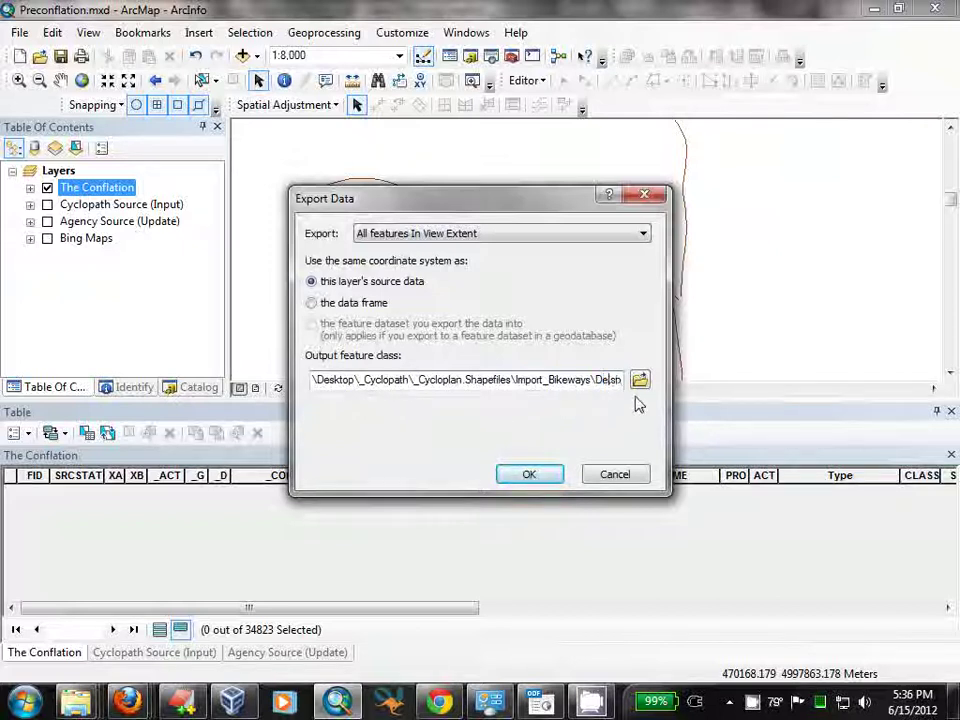
pyautogui.write('leted ')
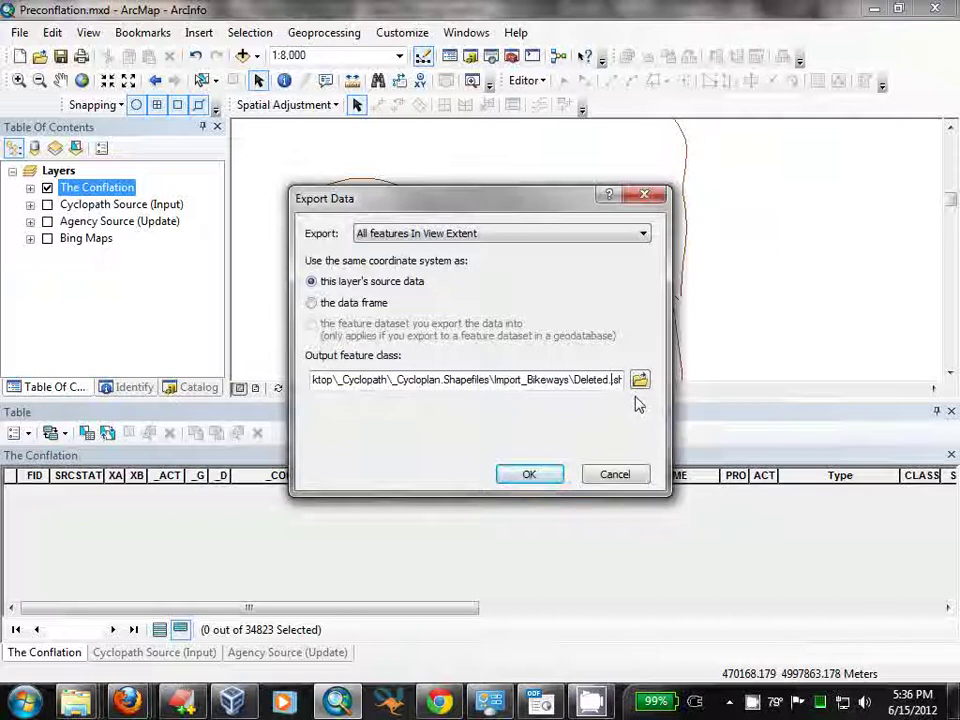
pyautogui.write('_Lines')
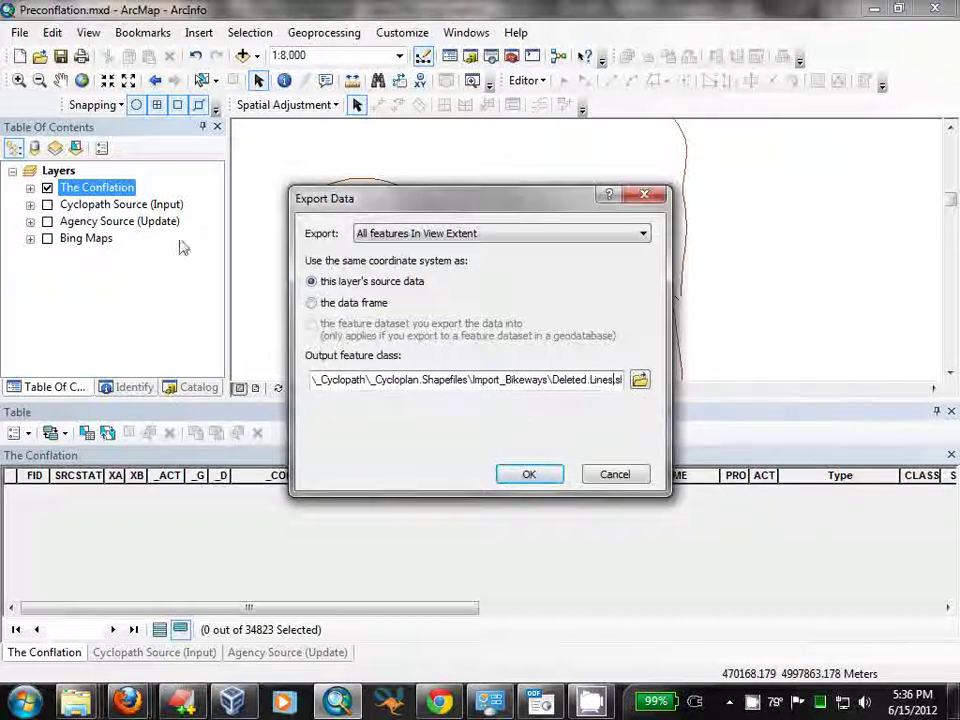
pyautogui.click(529, 473)
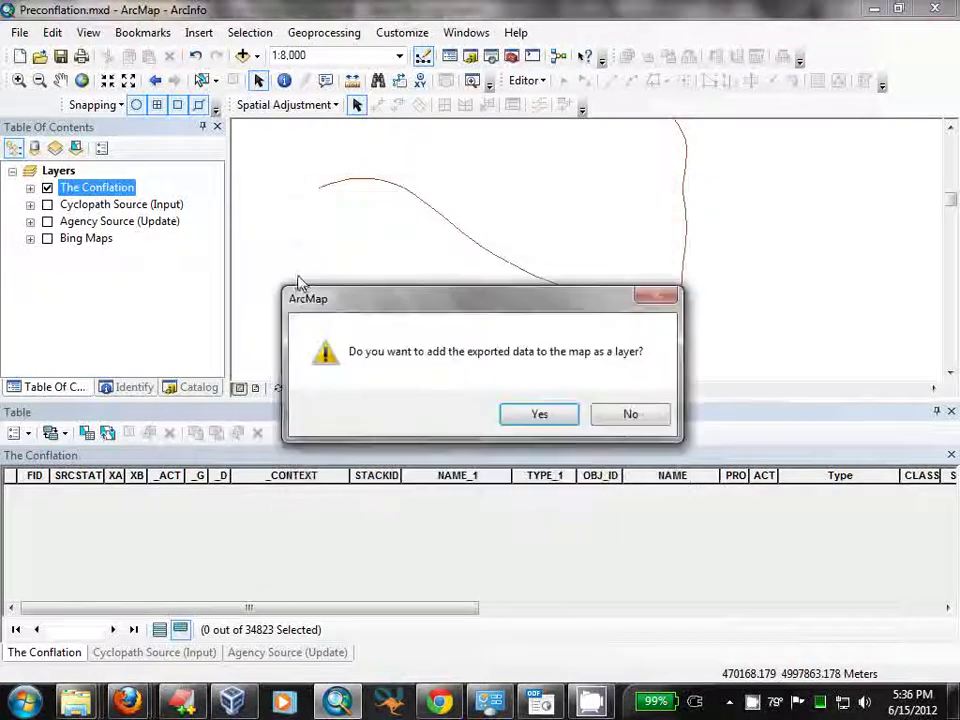
pyautogui.click(546, 424)
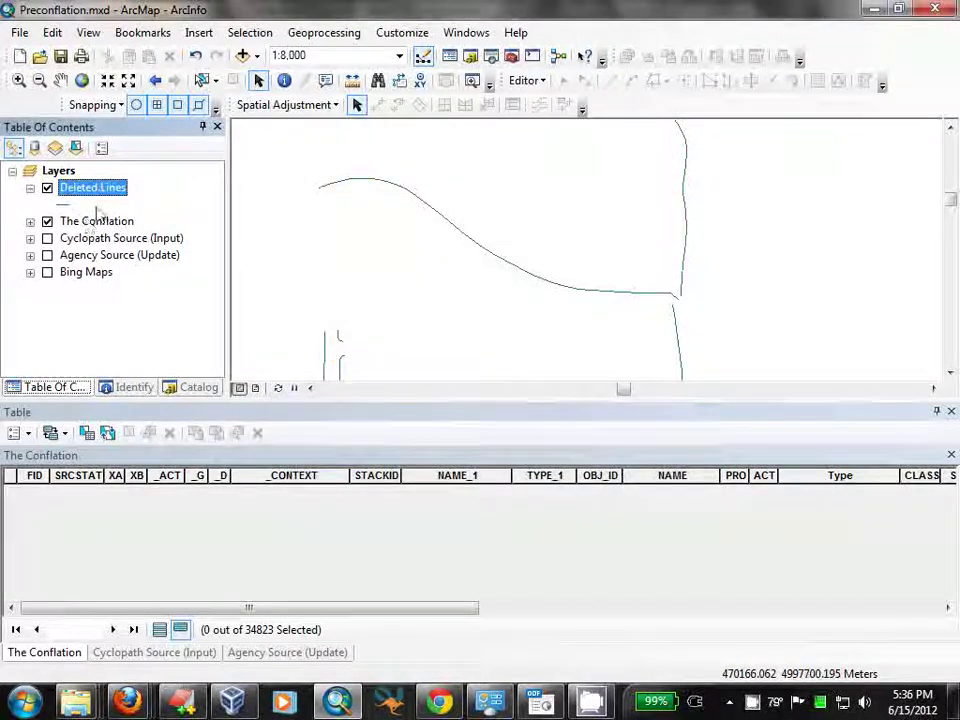
# Start an edit session from the Deleted.Lines layer.
pyautogui.rightClick(108, 198)
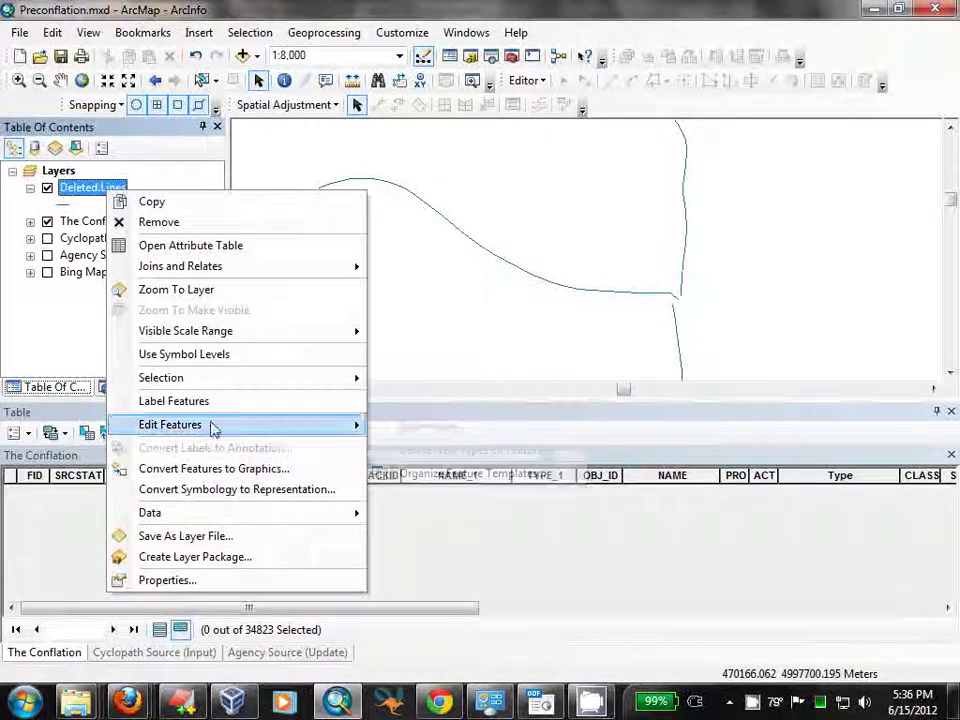
pyautogui.click(396, 431)
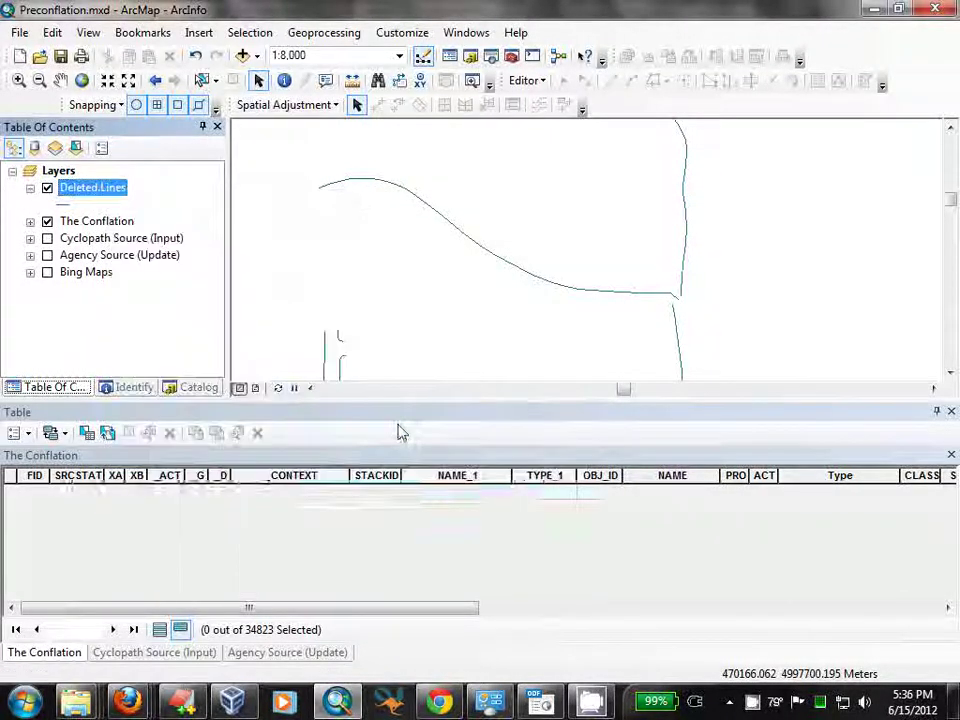
pyautogui.click(116, 226)
pyautogui.rightClick(107, 224)
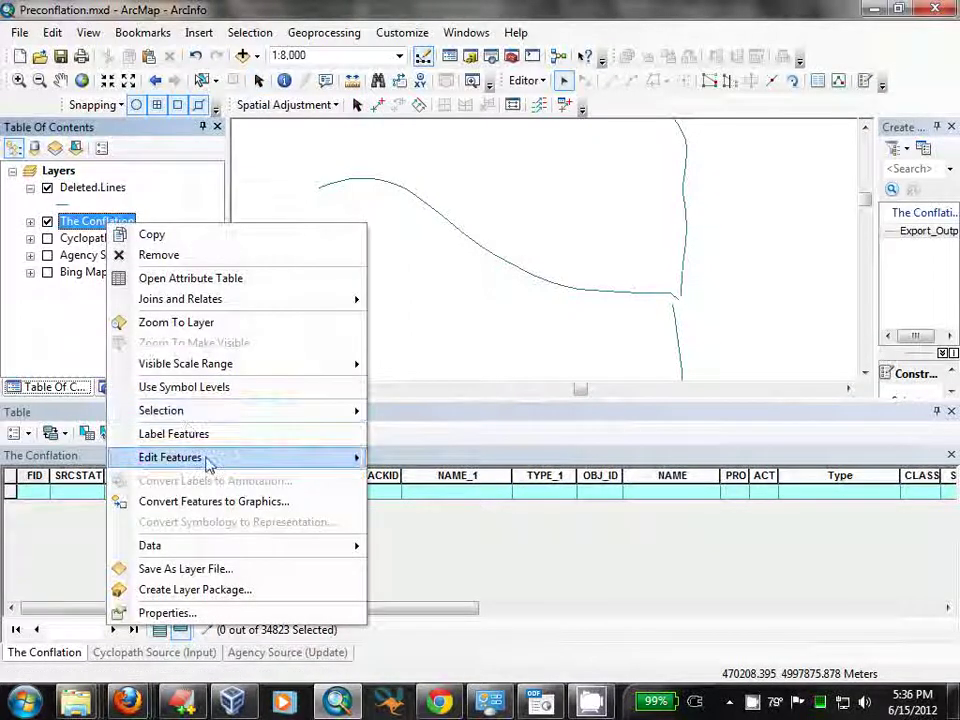
pyautogui.click(443, 302)
pyautogui.click(122, 239)
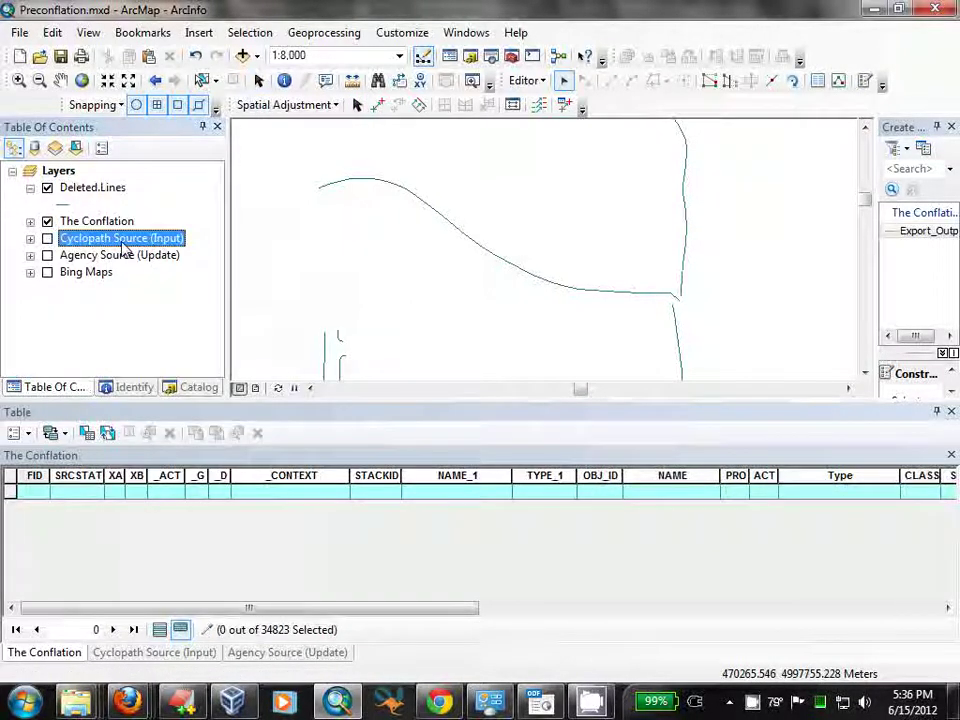
pyautogui.click(47, 238)
pyautogui.rightClick(106, 239)
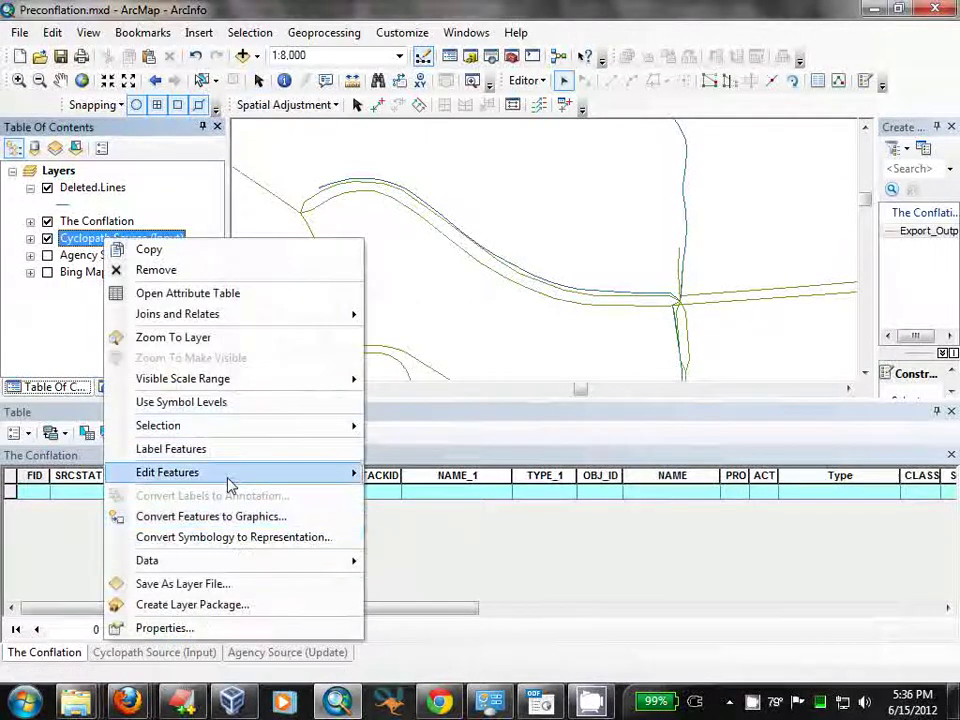
pyautogui.moveTo(229, 484)
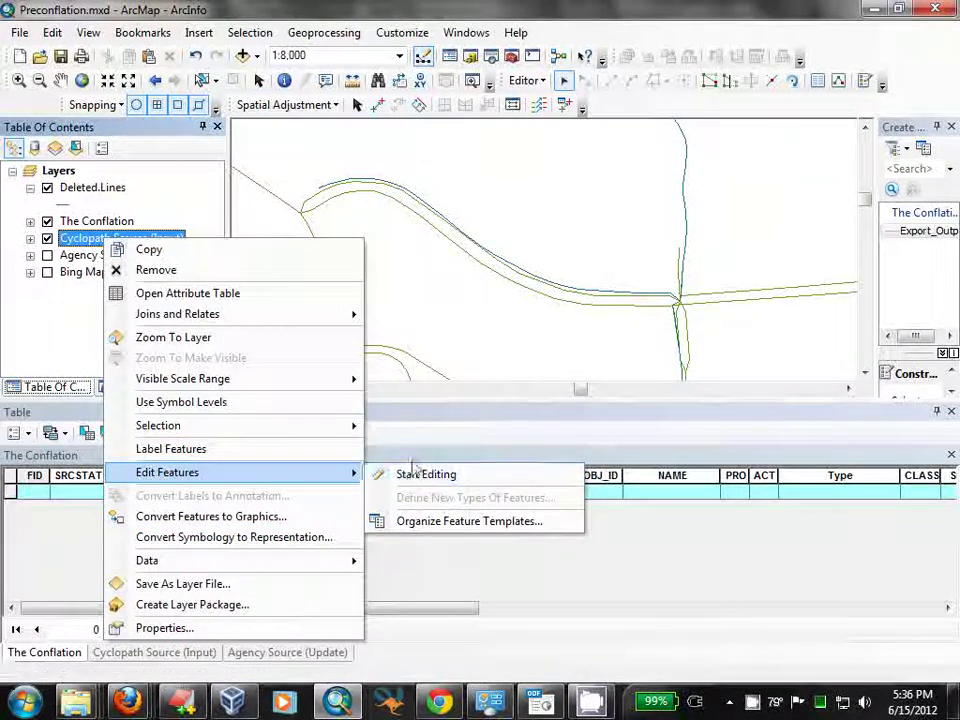
pyautogui.click(47, 238)
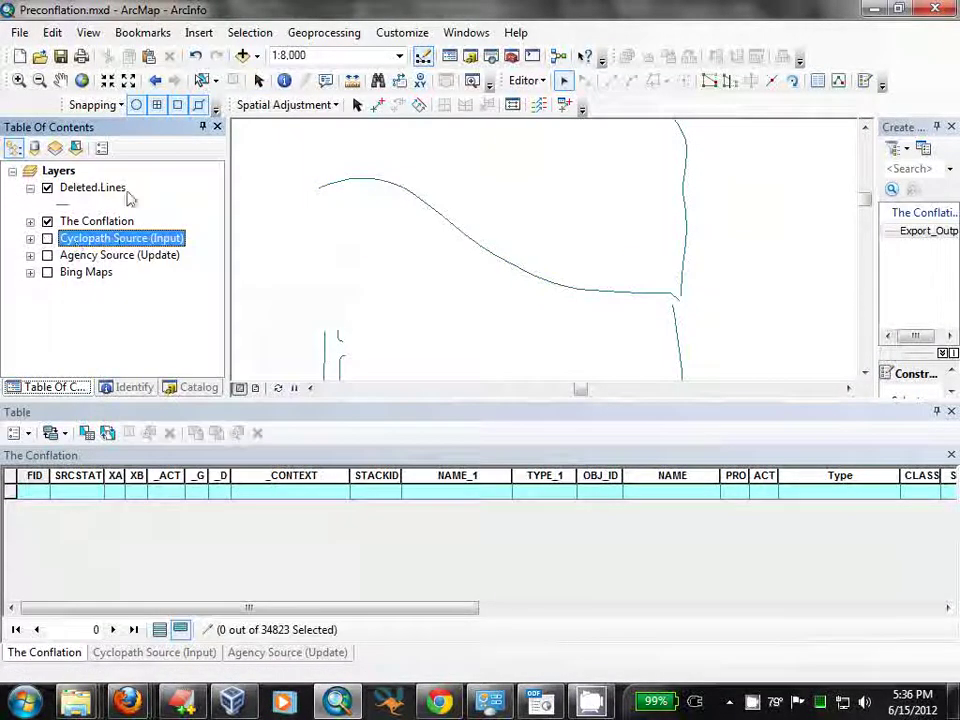
# Hide The Conflation layer and open the attribute table of the Deleted.Lines layer.
pyautogui.click(47, 222)
pyautogui.click(72, 190)
pyautogui.rightClick(72, 190)
pyautogui.click(145, 250)
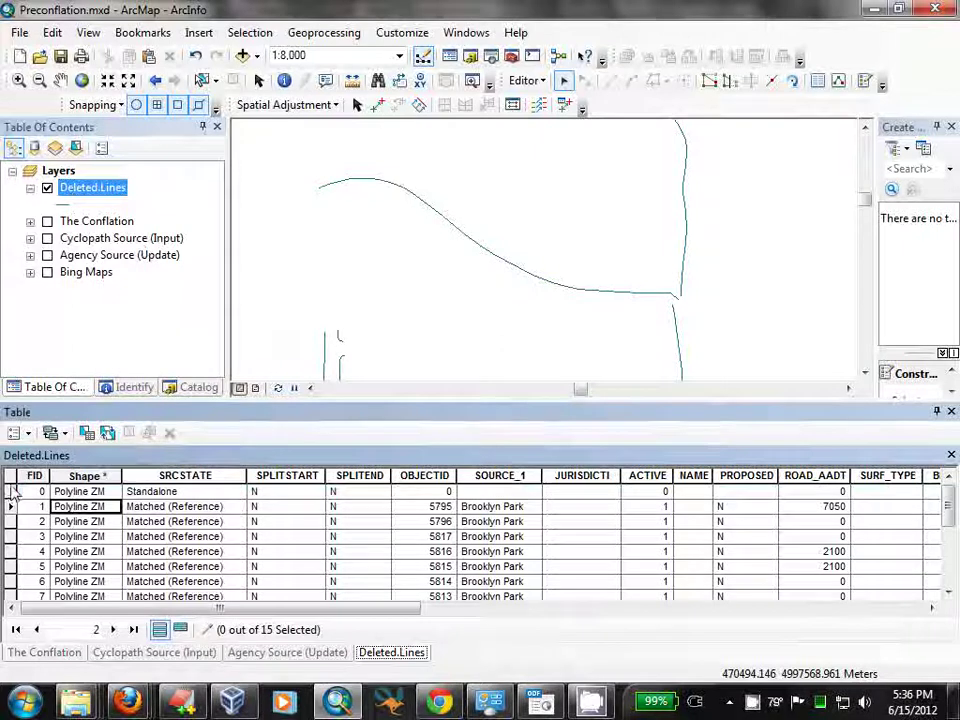
# Select all records in the Deleted.Lines table and delete them to leave an empty layer.
pyautogui.click(12, 492)
pyautogui.hotkey('ctrl', 'a')
pyautogui.rightClick(12, 497)
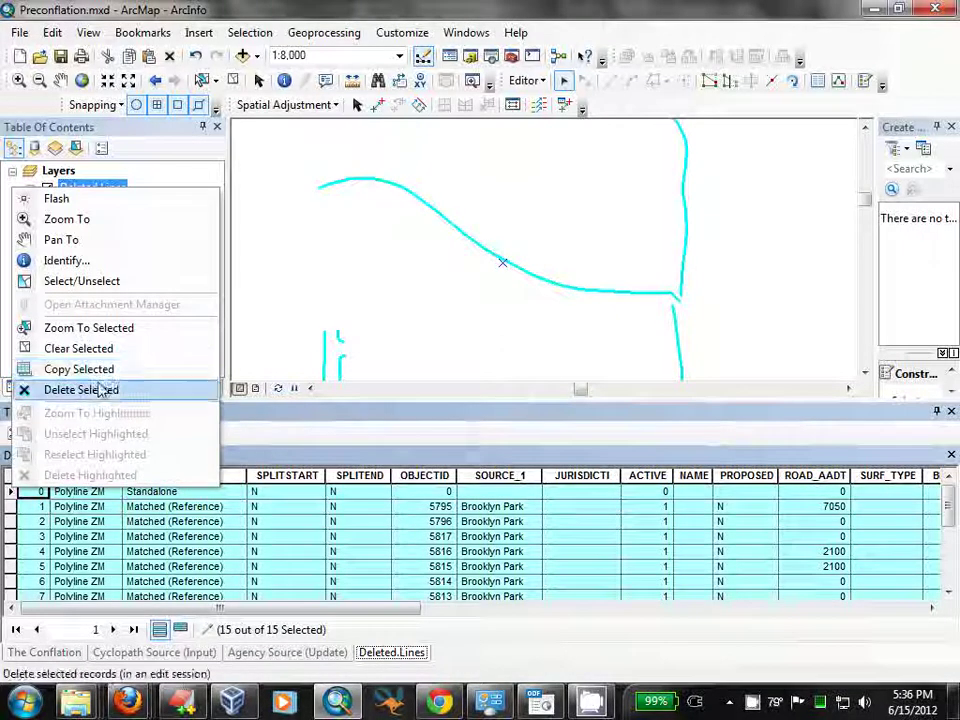
pyautogui.click(107, 390)
# Show The Conflation layer again and select all segments of the curved trail.
pyautogui.click(96, 221)
pyautogui.click(47, 221)
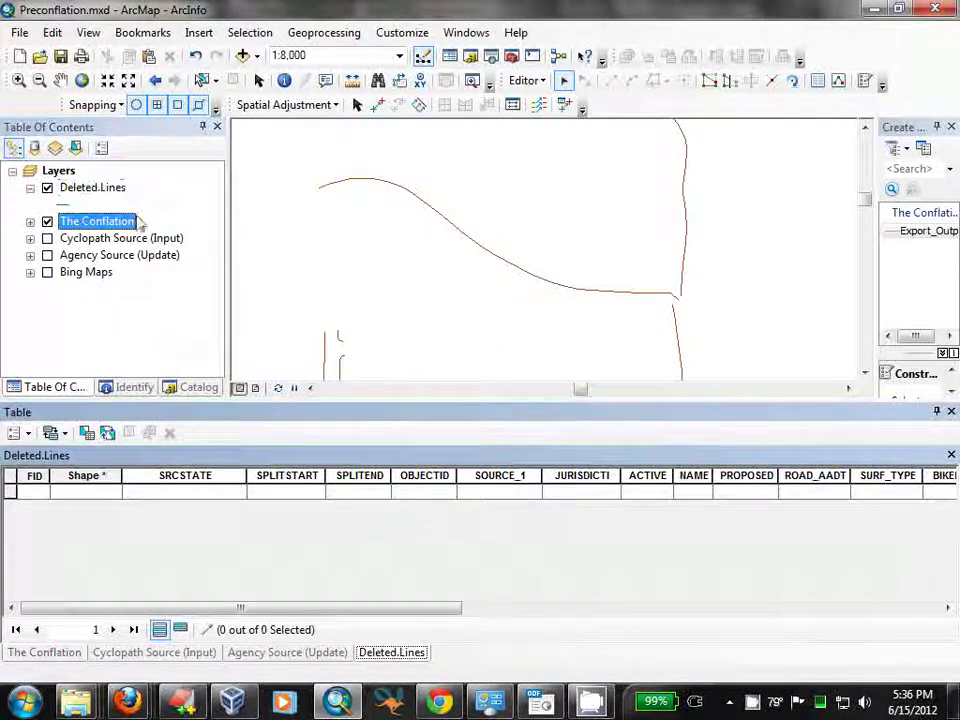
pyautogui.moveTo(313, 171)
pyautogui.mouseDown()
pyautogui.moveTo(617, 324)
pyautogui.moveTo(661, 298)
pyautogui.moveTo(617, 308)
pyautogui.mouseUp()
# Copy the selected trail segments and paste them into the Deleted.Lines layer.
pyautogui.rightClick(615, 301)
pyautogui.press('Escape')
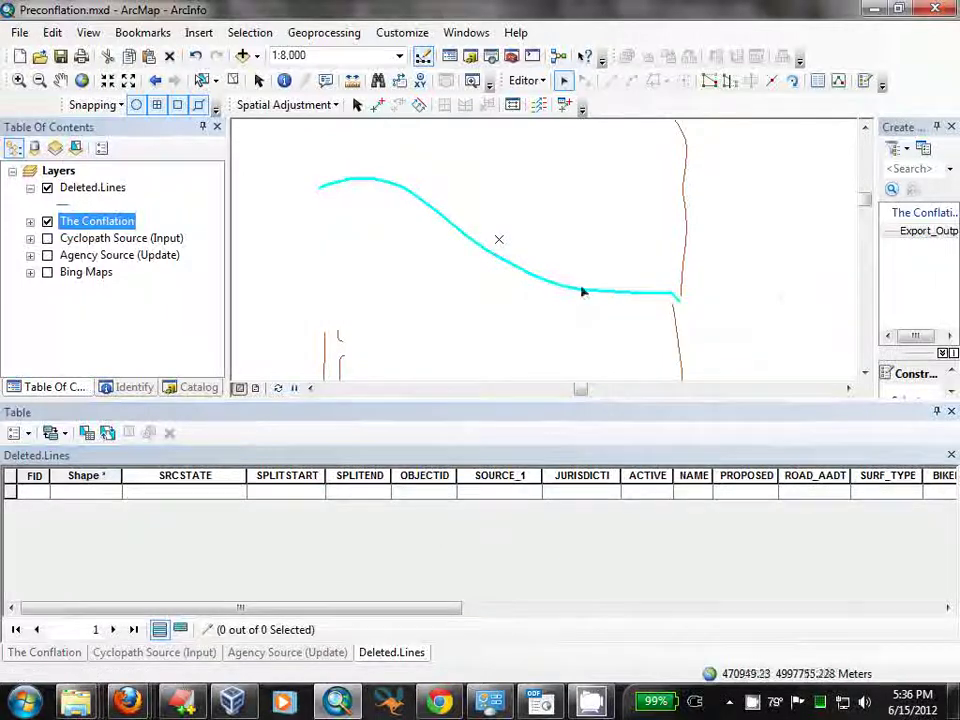
pyautogui.rightClick(581, 289)
pyautogui.click(625, 317)
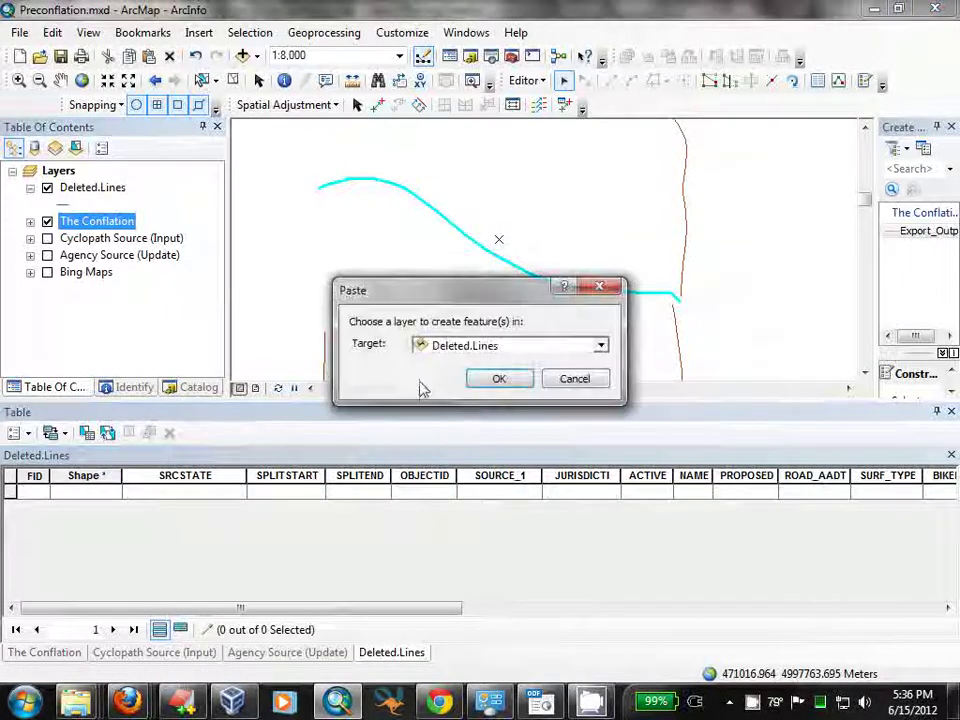
pyautogui.click(500, 379)
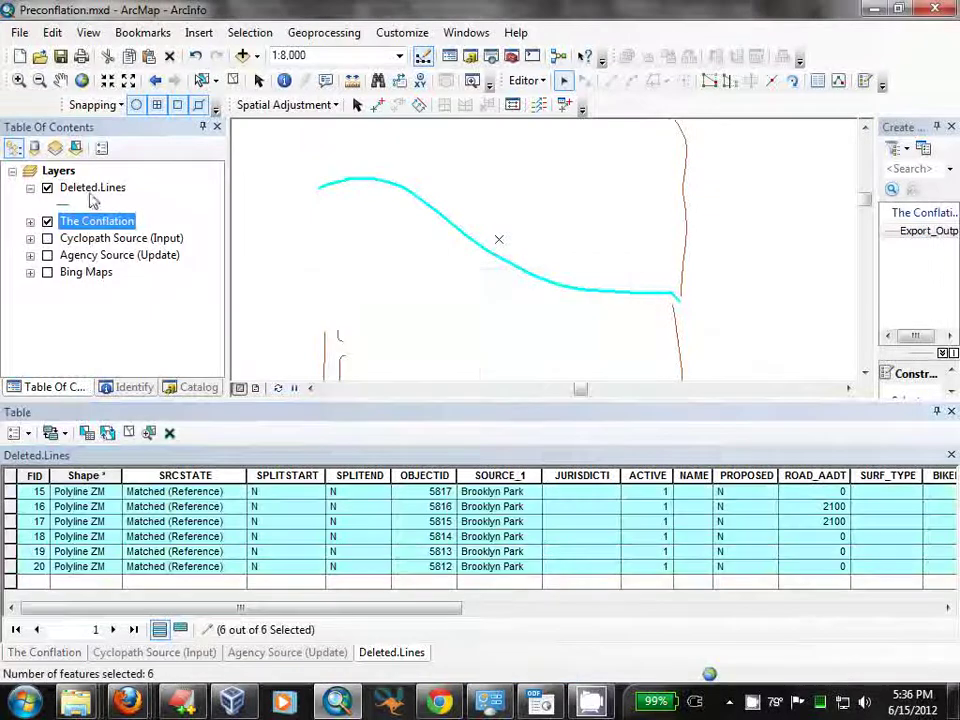
# Hide The Conflation layer and set the _DELETE field to Y for all six records in the Deleted.Lines table.
pyautogui.click(47, 222)
pyautogui.click(92, 187)
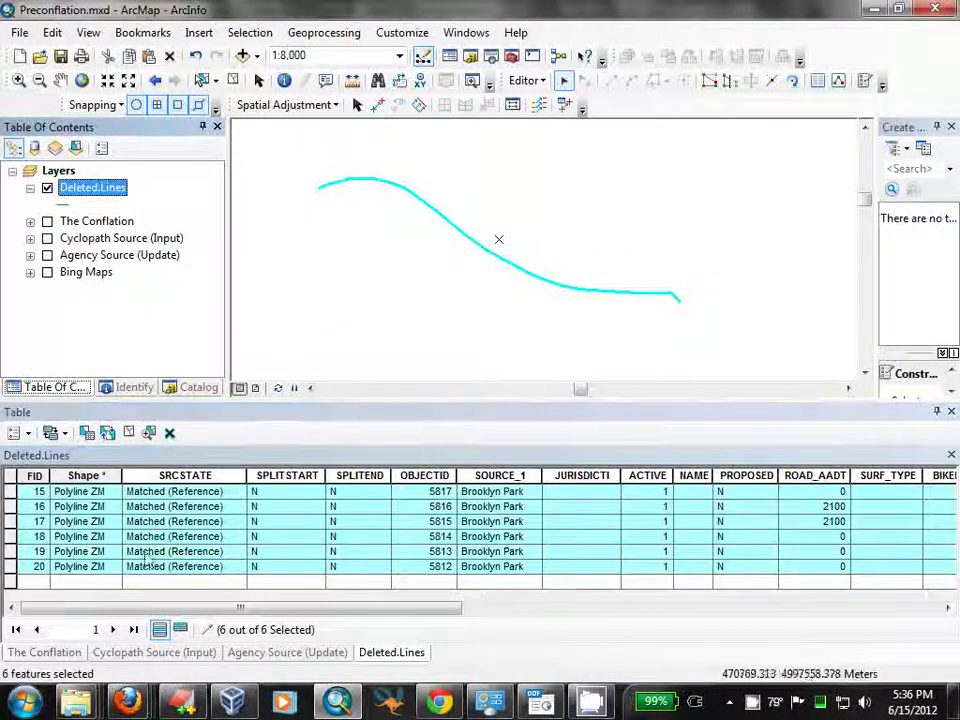
pyautogui.click(634, 607)
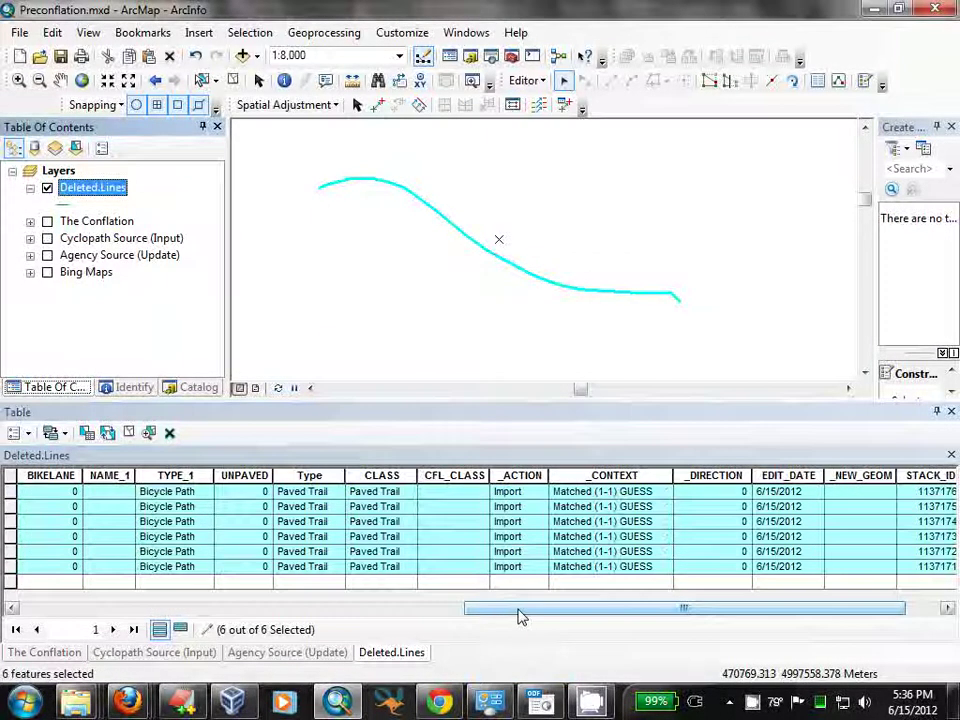
pyautogui.moveTo(519, 607); pyautogui.dragTo(634, 607)
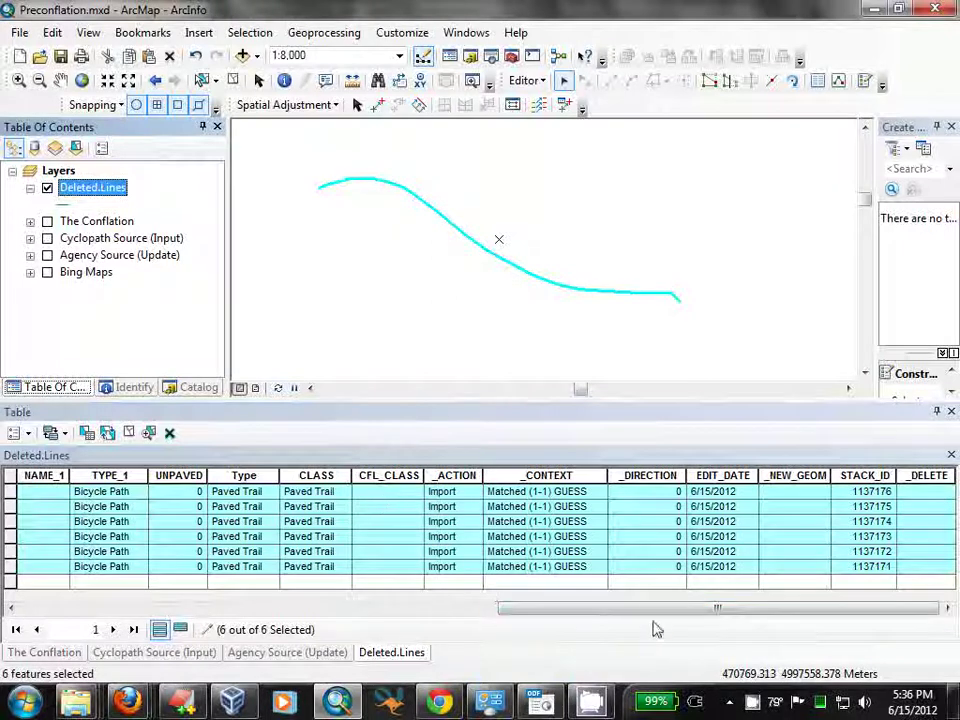
pyautogui.click(919, 492)
pyautogui.write('Y')
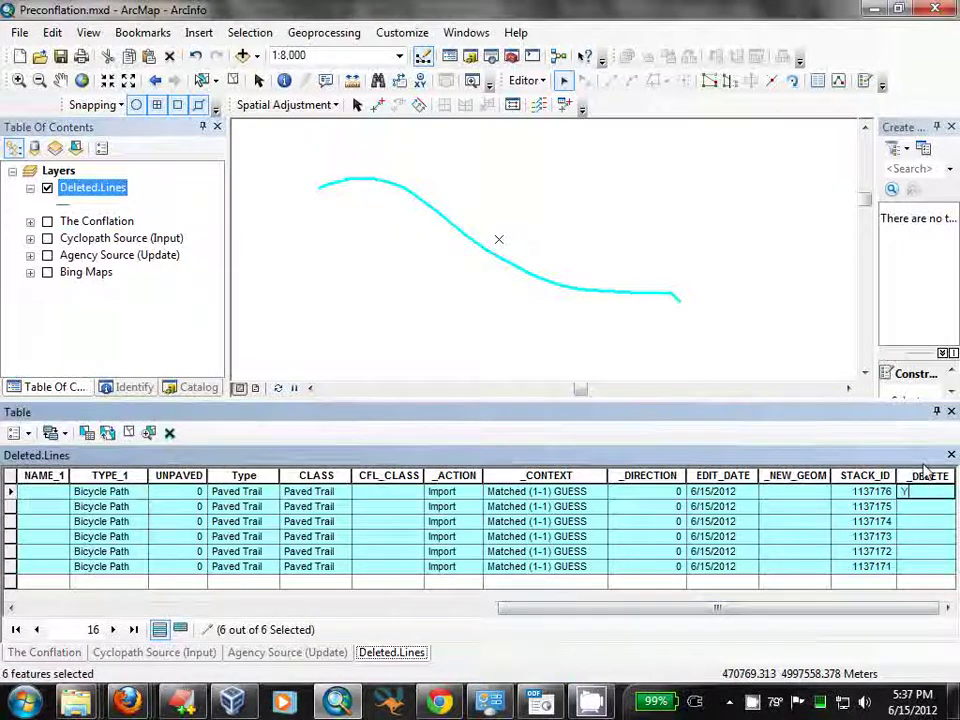
pyautogui.press('Return')
pyautogui.write('Y')
pyautogui.press('Return')
pyautogui.write('Y')
pyautogui.press('Return')
pyautogui.write('Y')
pyautogui.press('Return')
pyautogui.write('Y')
pyautogui.press('Return')
pyautogui.write('Y')
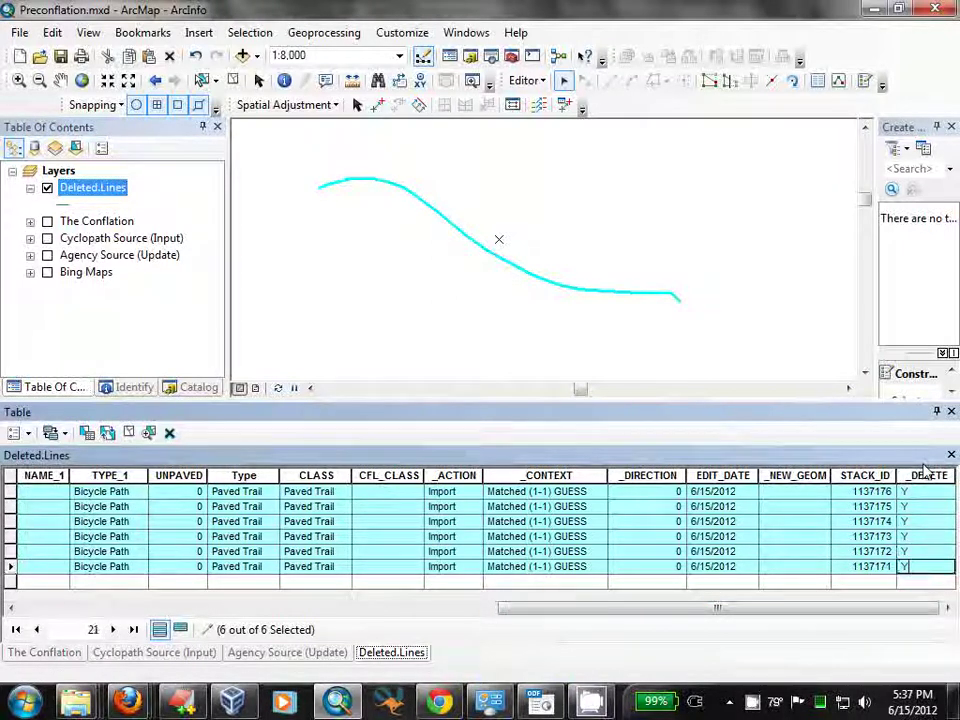
# Review the STACK_ID value of each record in the Deleted.Lines table.
pyautogui.click(867, 570)
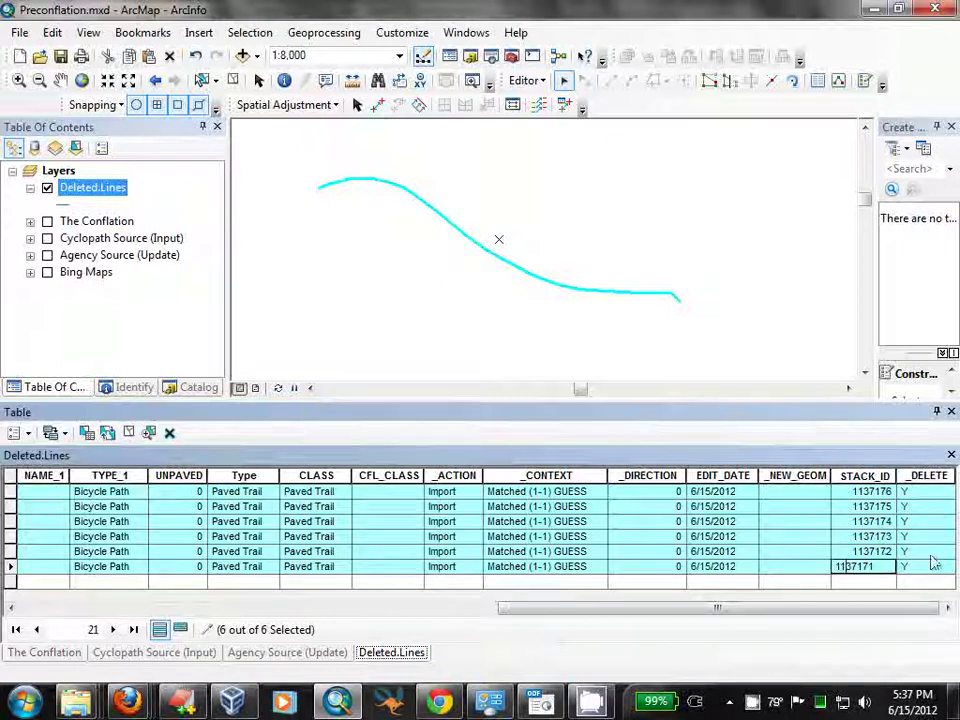
pyautogui.click(878, 552)
pyautogui.click(885, 551)
pyautogui.click(887, 538)
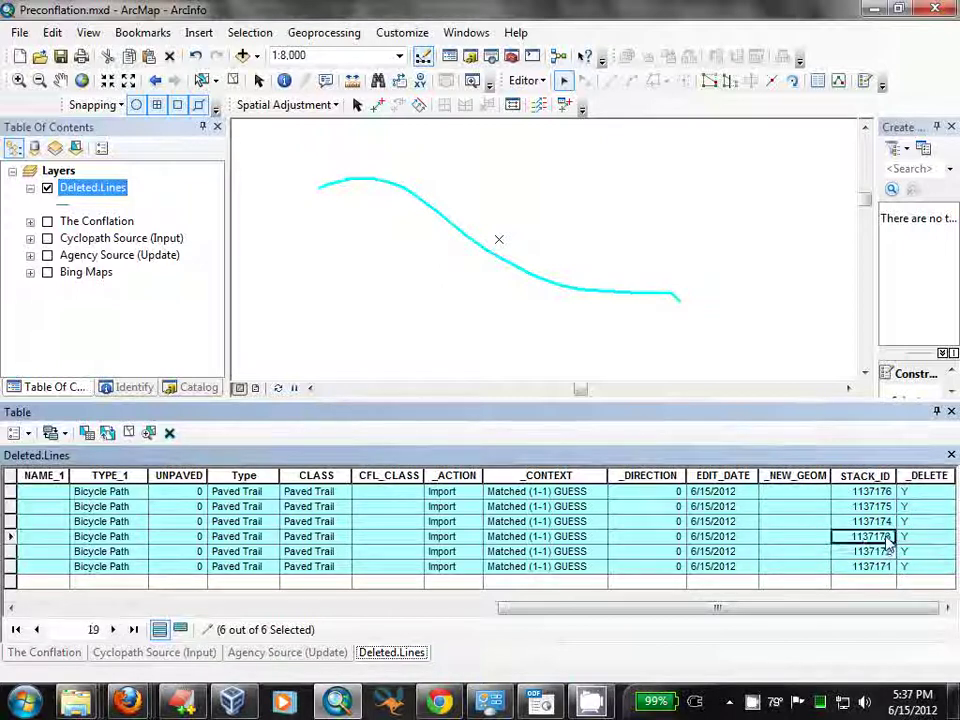
pyautogui.click(866, 521)
pyautogui.click(868, 506)
pyautogui.click(868, 491)
pyautogui.click(800, 582)
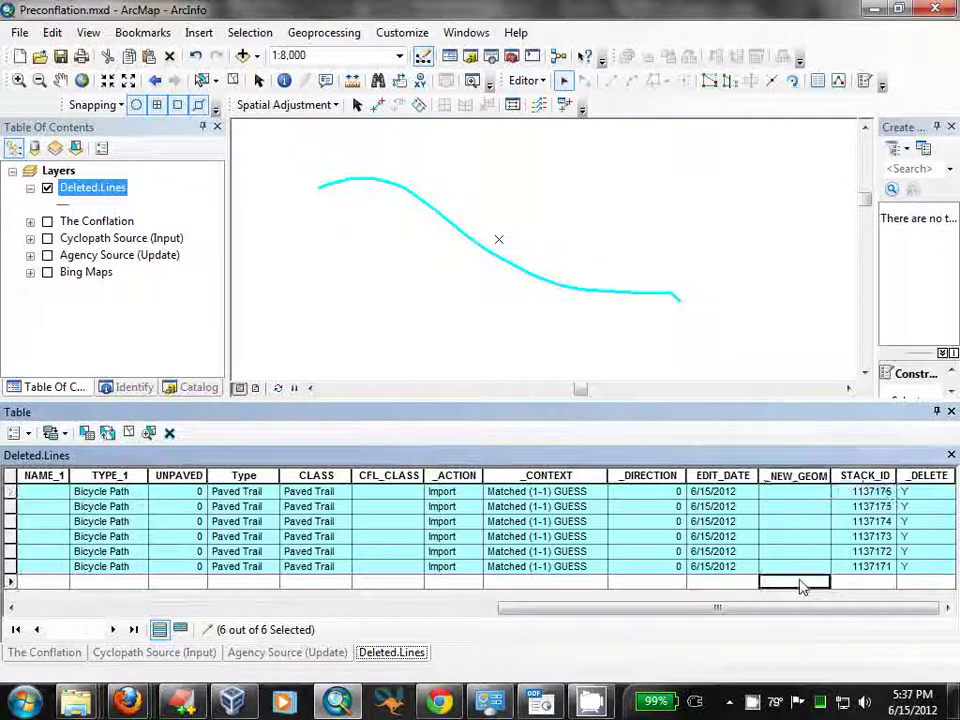
pyautogui.moveTo(806, 610); pyautogui.dragTo(322, 610)
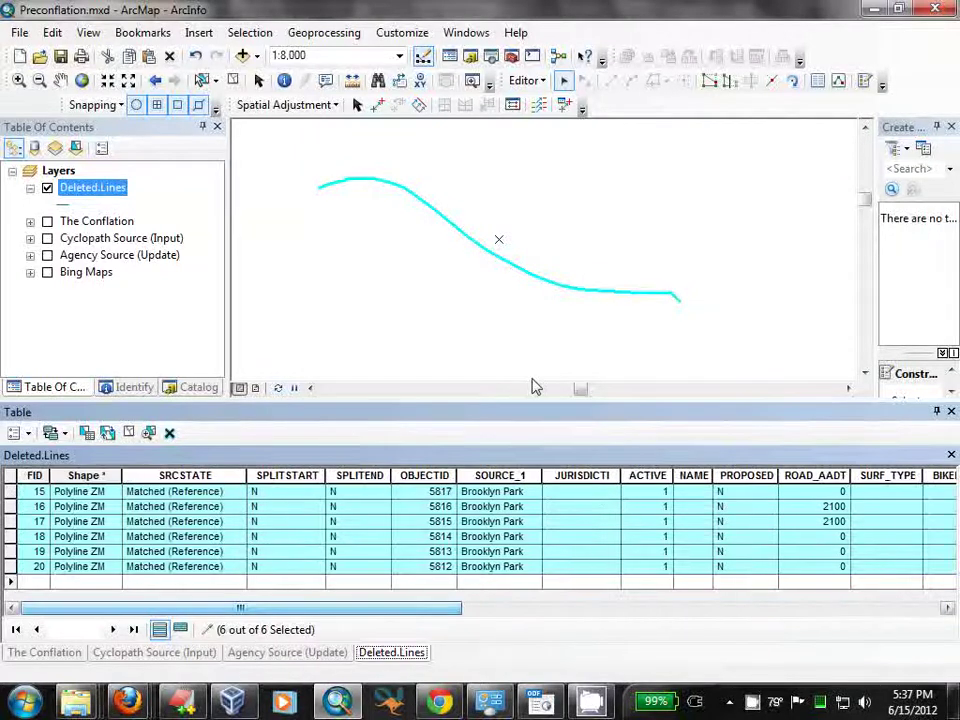
# Hide the Deleted.Lines layer, show The Conflation layer and select all segments of the curved trail in it.
pyautogui.click(453, 289)
pyautogui.click(47, 221)
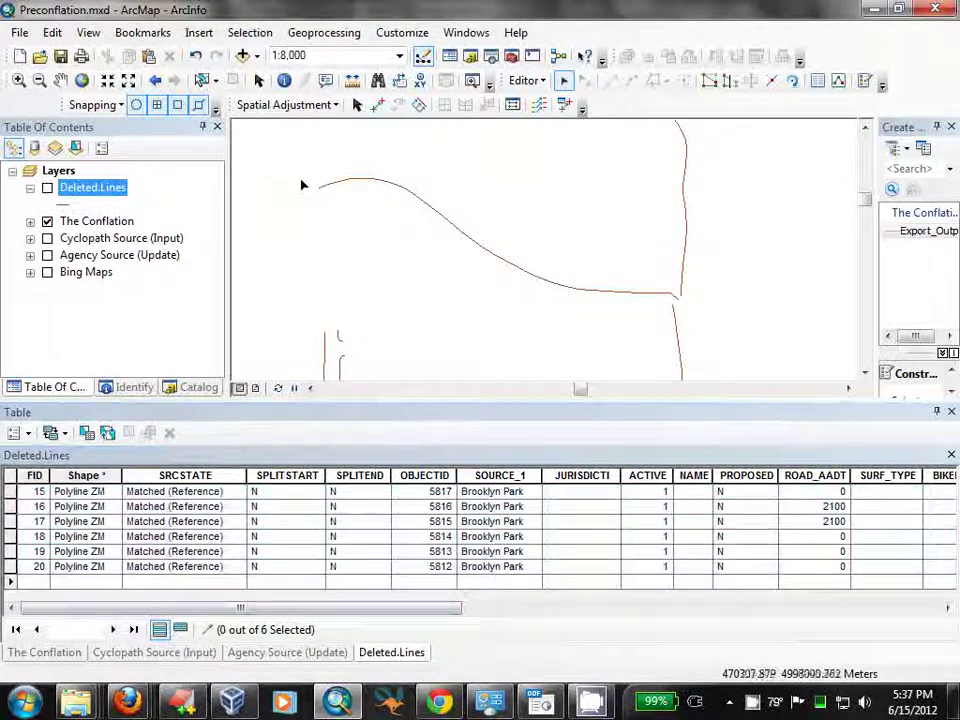
pyautogui.moveTo(302, 172)
pyautogui.mouseDown()
pyautogui.moveTo(617, 338)
pyautogui.moveTo(670, 312)
pyautogui.mouseUp()
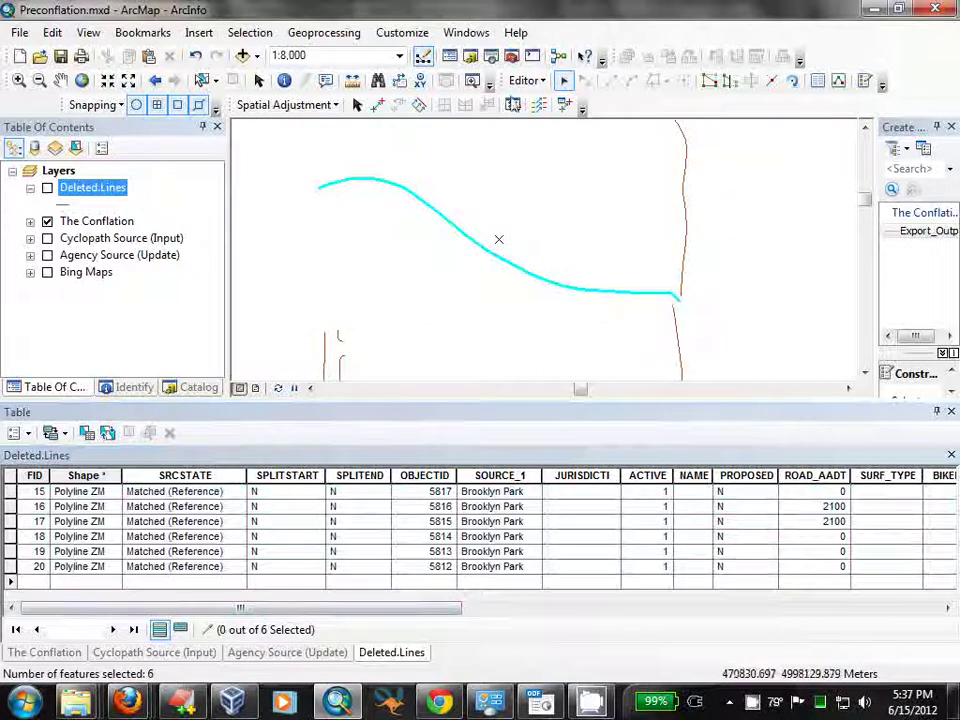
pyautogui.click(345, 33)
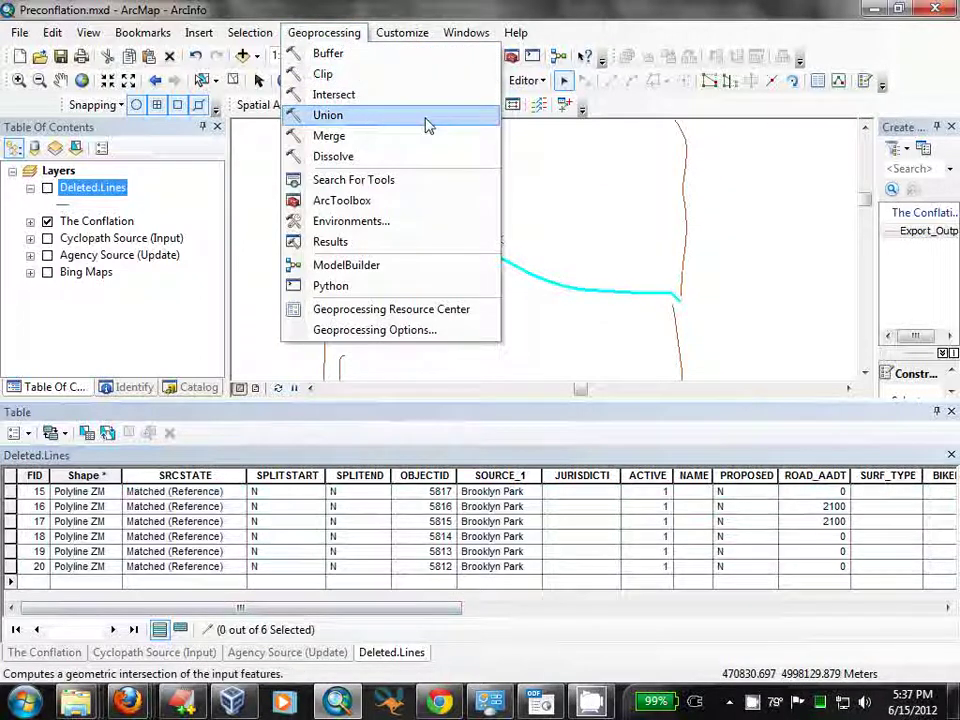
pyautogui.click(365, 138)
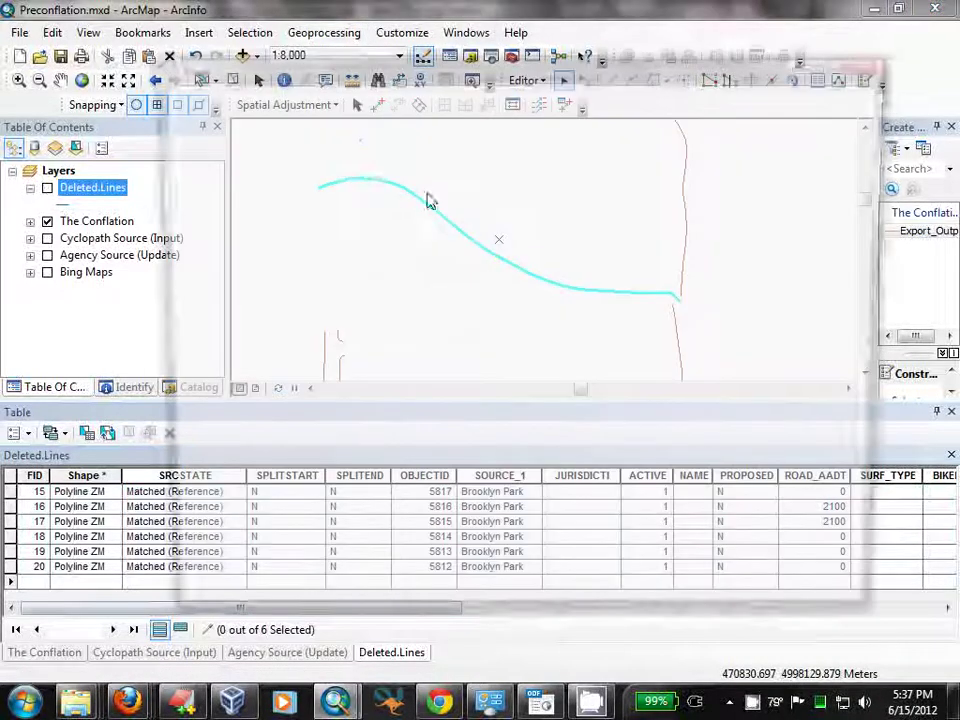
pyautogui.click(631, 118)
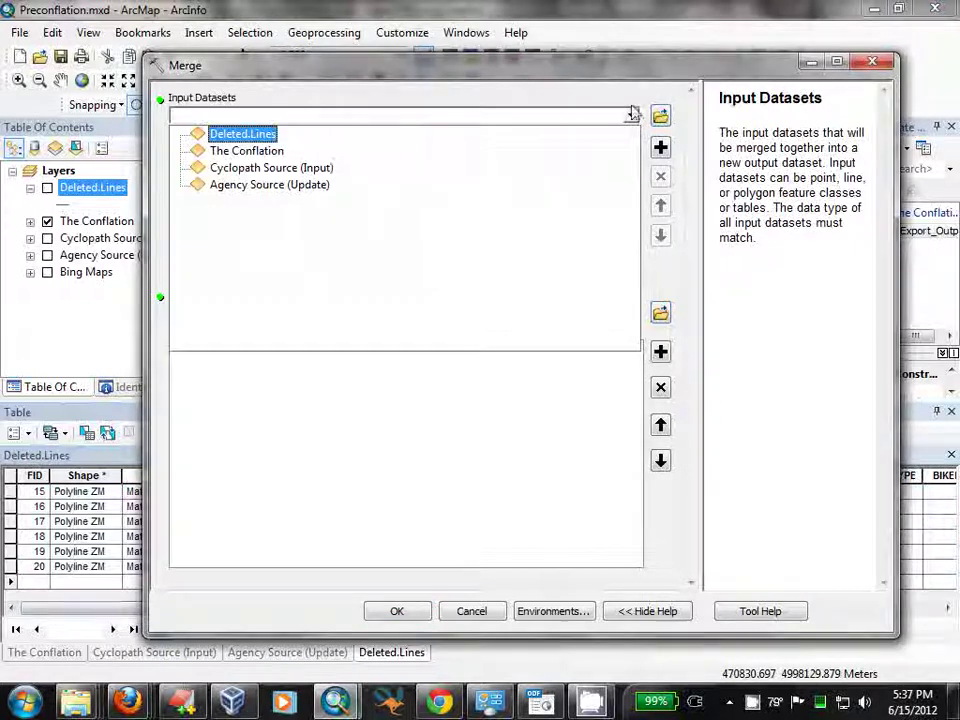
pyautogui.click(631, 114)
pyautogui.click(871, 62)
# Merge the selected trail segments with the Editor's Merge command, keeping the first listed Export_Output feature as the target.
pyautogui.click(524, 80)
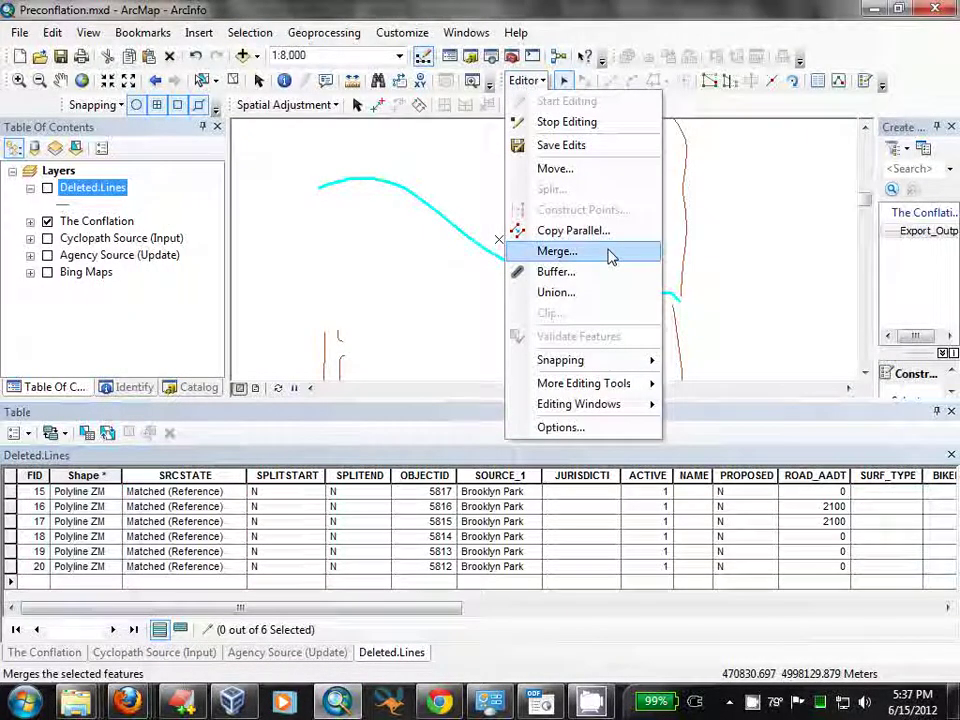
pyautogui.click(524, 80)
pyautogui.click(524, 80)
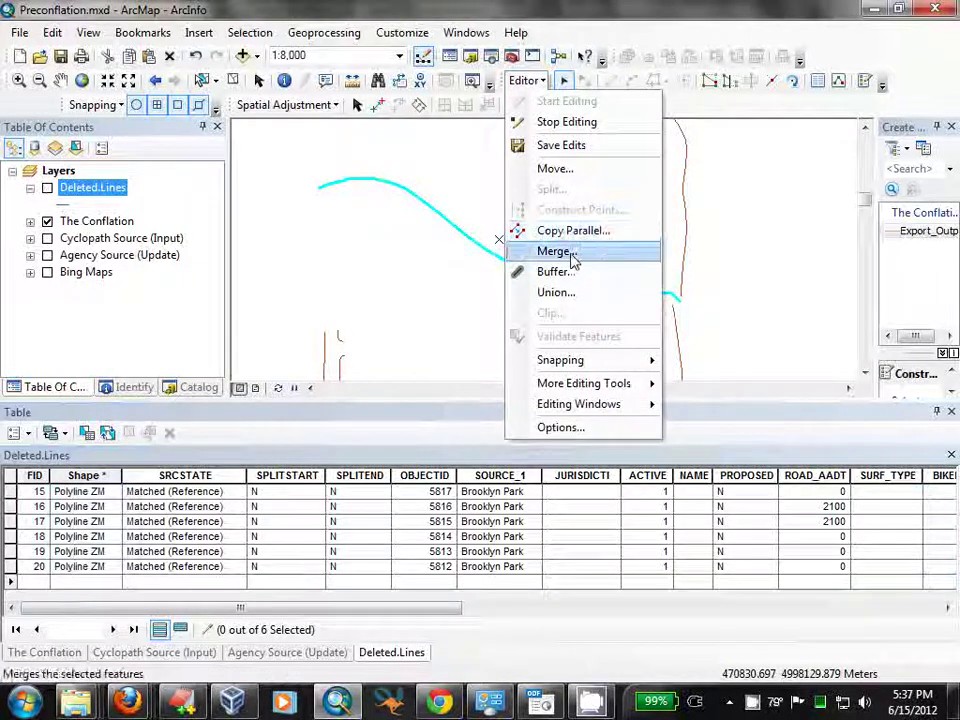
pyautogui.click(574, 254)
pyautogui.moveTo(395, 252); pyautogui.dragTo(214, 328)
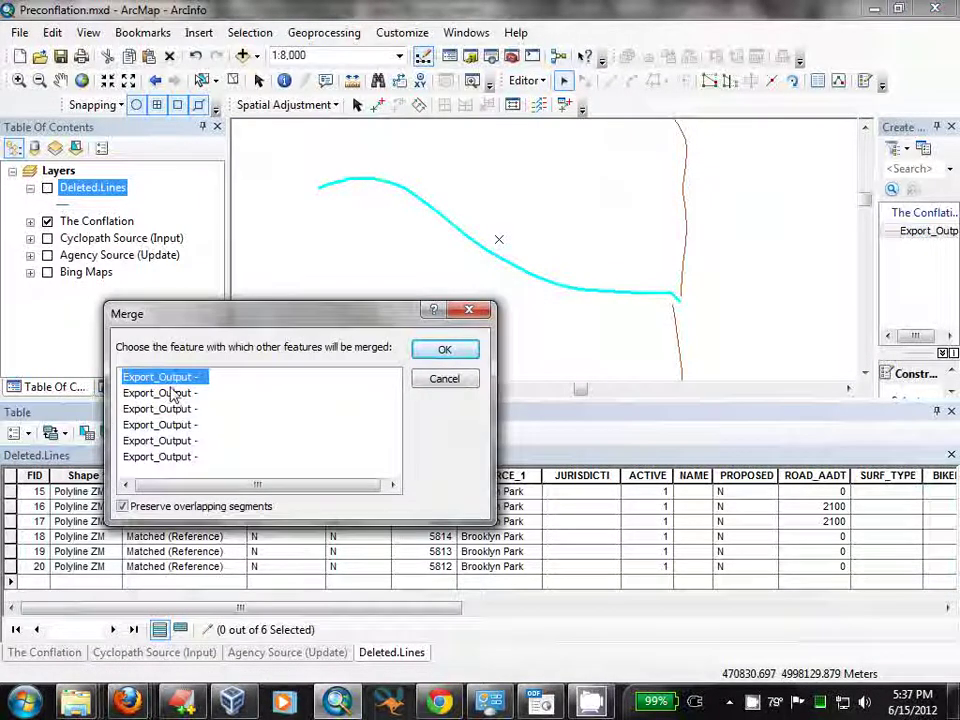
pyautogui.click(168, 393)
pyautogui.click(180, 424)
pyautogui.click(190, 456)
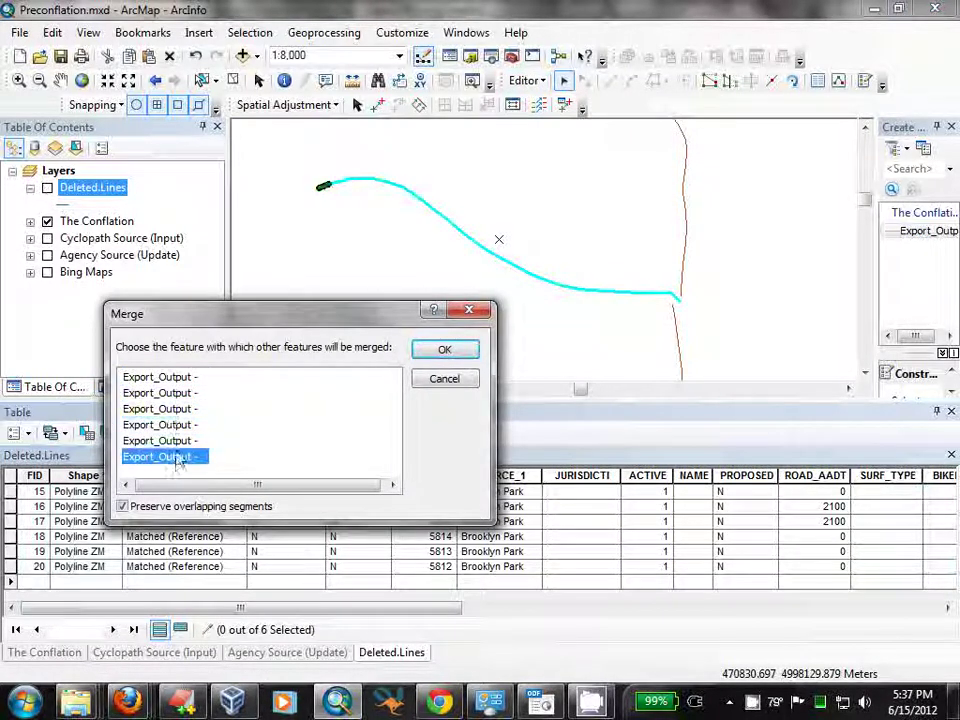
pyautogui.click(183, 440)
pyautogui.click(186, 393)
pyautogui.click(186, 408)
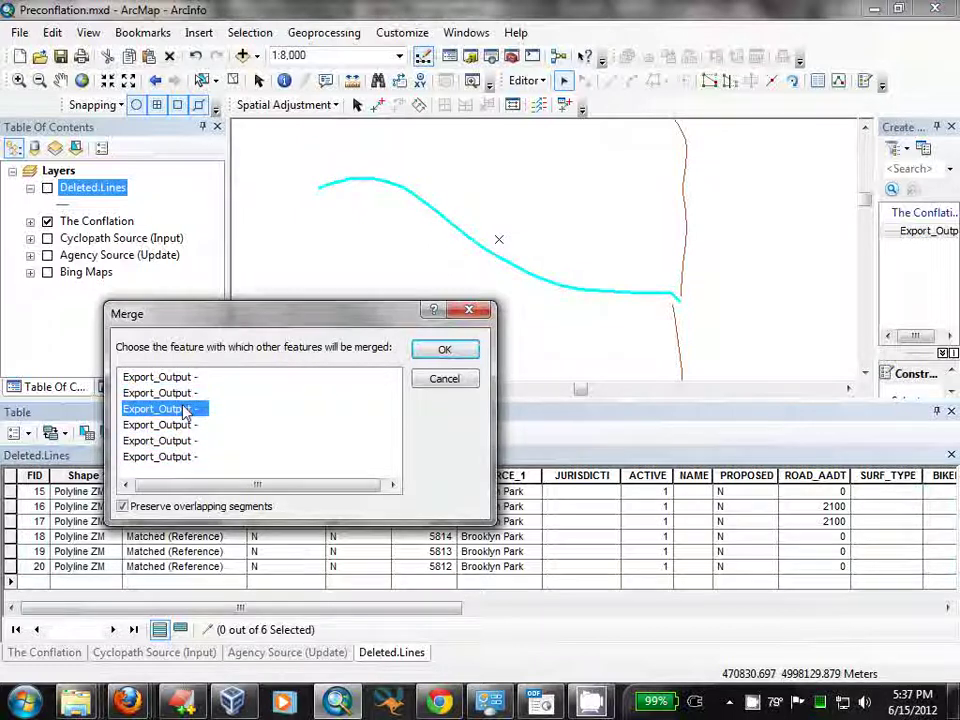
pyautogui.click(183, 377)
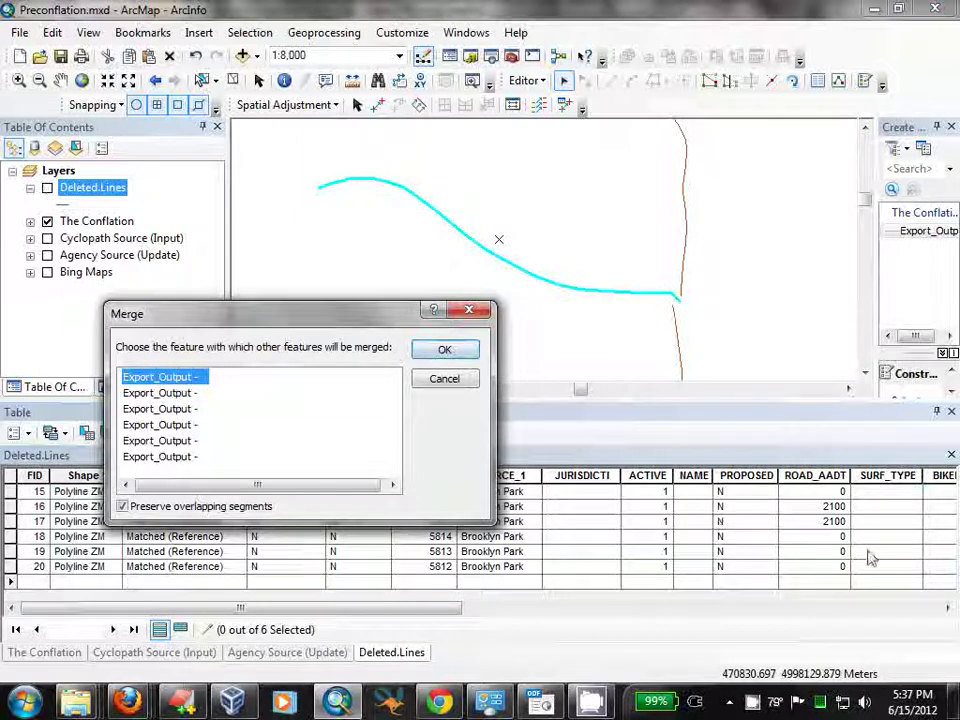
pyautogui.click(446, 350)
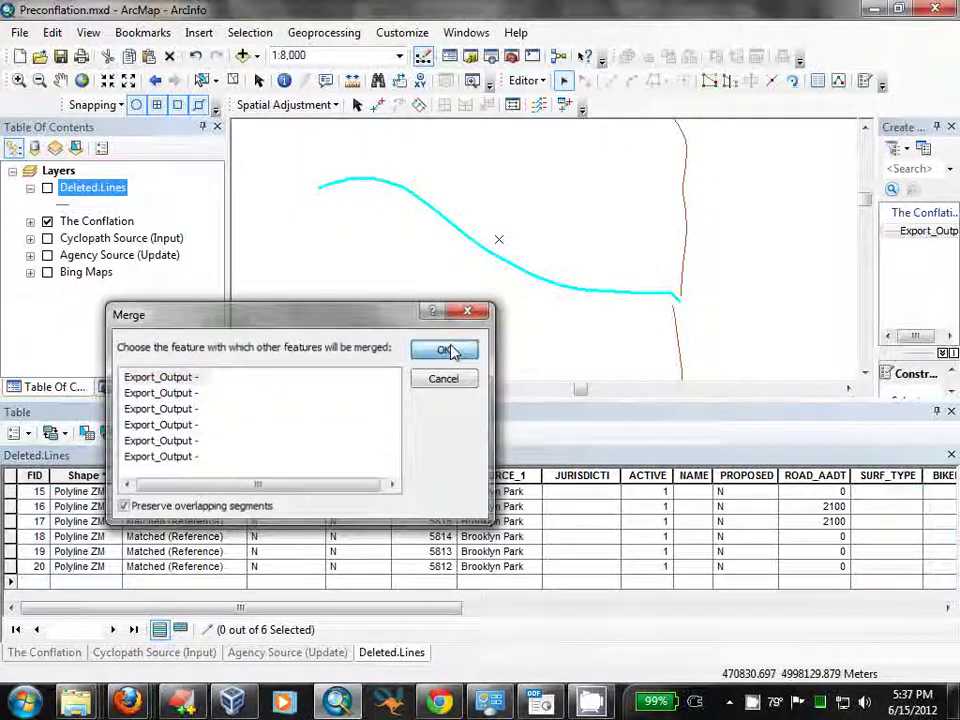
# Clear the selection, bring up The Conflation's attribute table and select the merged curved trail.
pyautogui.click(414, 300)
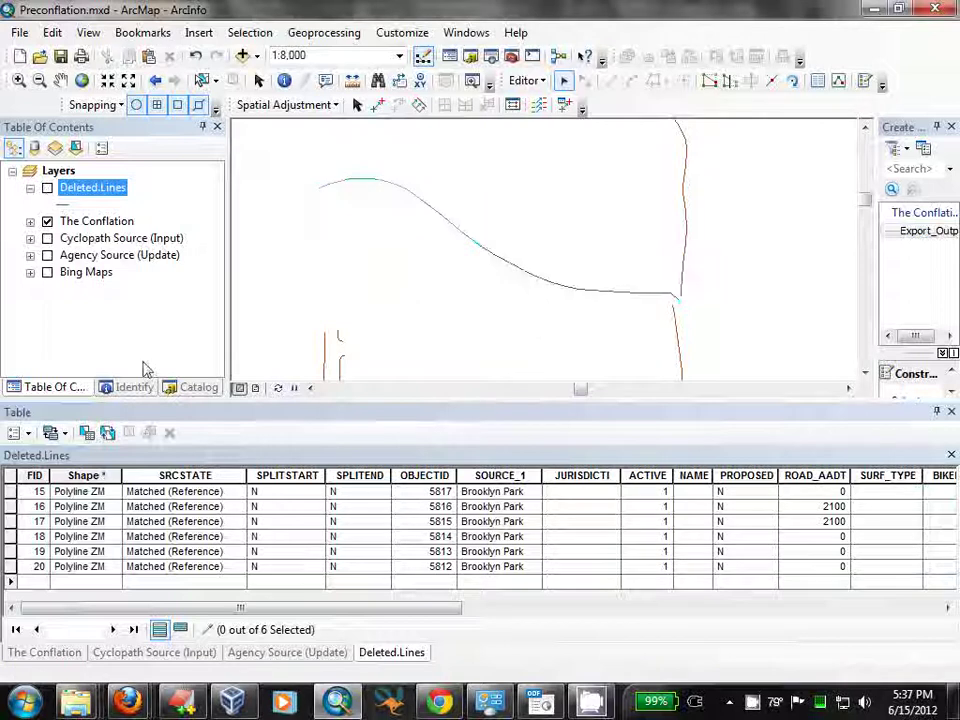
pyautogui.click(41, 652)
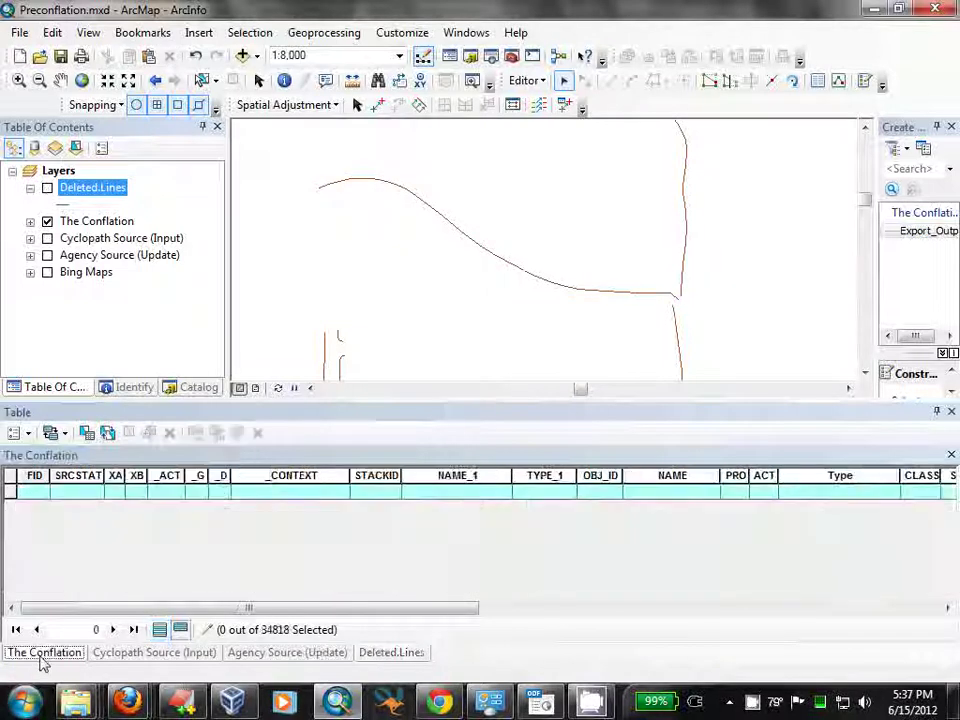
pyautogui.click(452, 230)
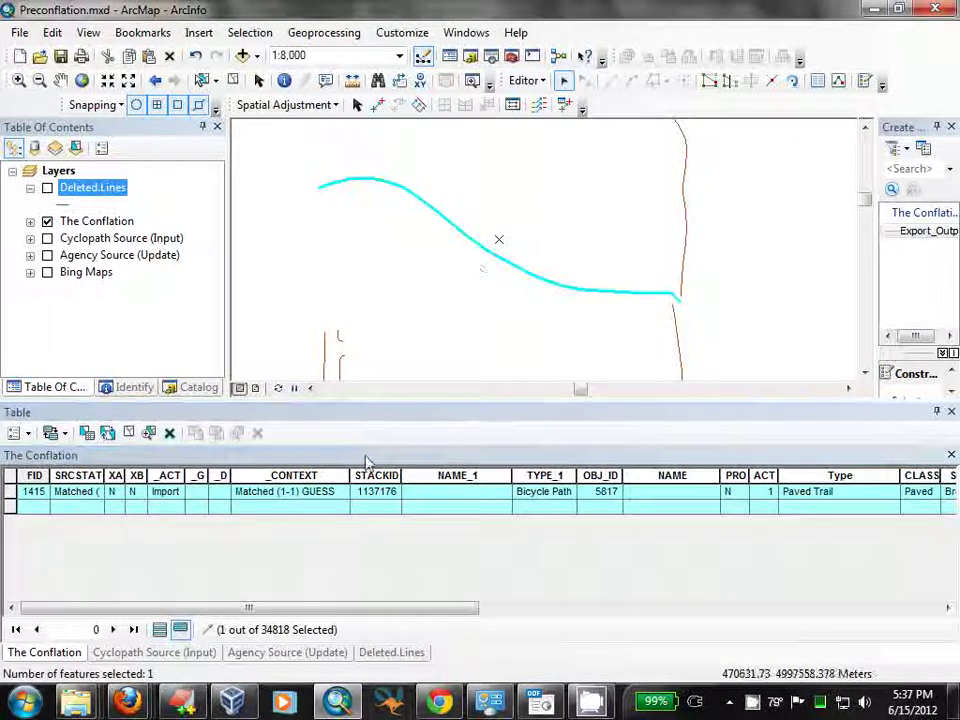
# Set the merged trail's STACKID to 0 in The Conflation table.
pyautogui.click(370, 494)
pyautogui.moveTo(396, 498); pyautogui.dragTo(291, 493)
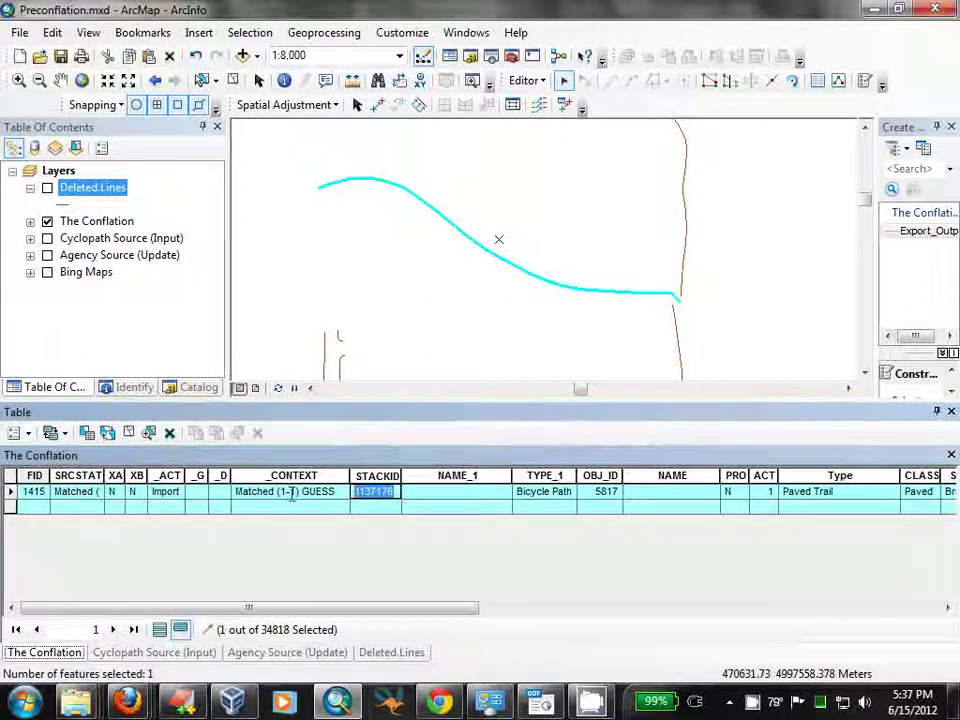
pyautogui.press('BackSpace')
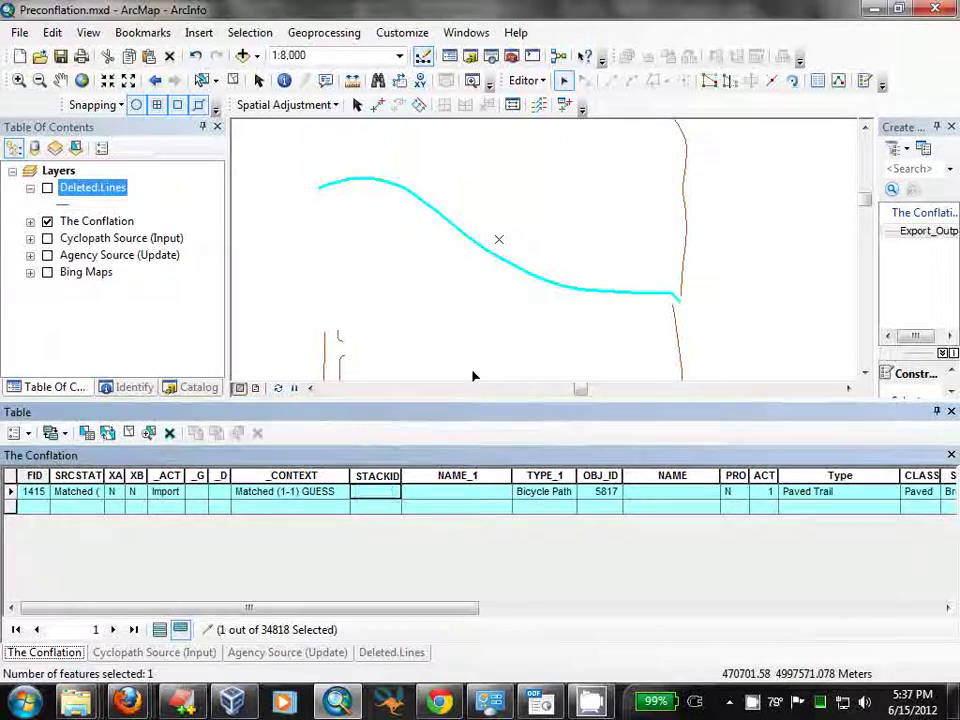
pyautogui.write('0')
pyautogui.press('Return')
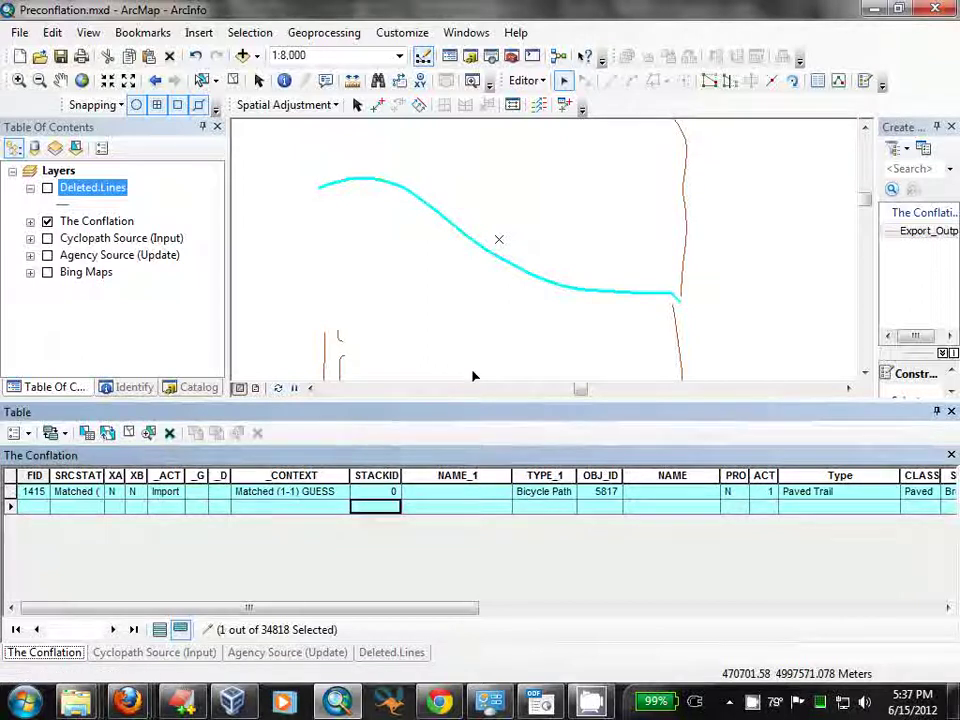